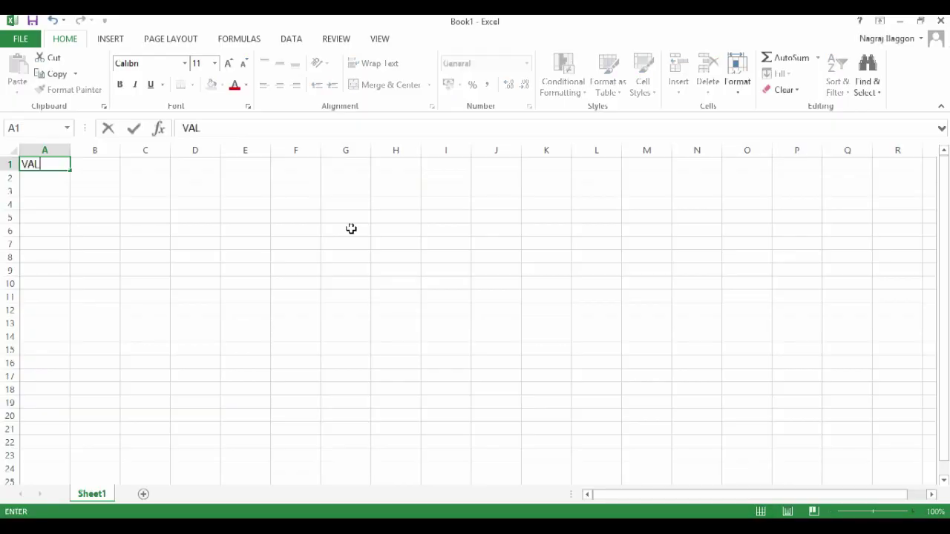
# Enter the heading VALUE (DEGREES) in cell A1 and copy it into cell B1
pyautogui.write('(DEGREES)')
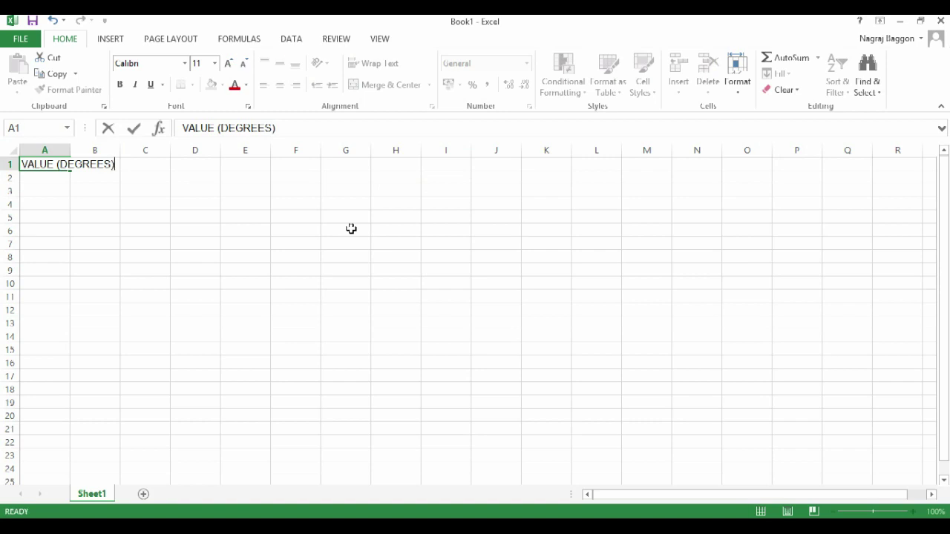
pyautogui.press('Return')
pyautogui.press('Up')
pyautogui.hotkey('ctrl', 'c')
pyautogui.press('Right')
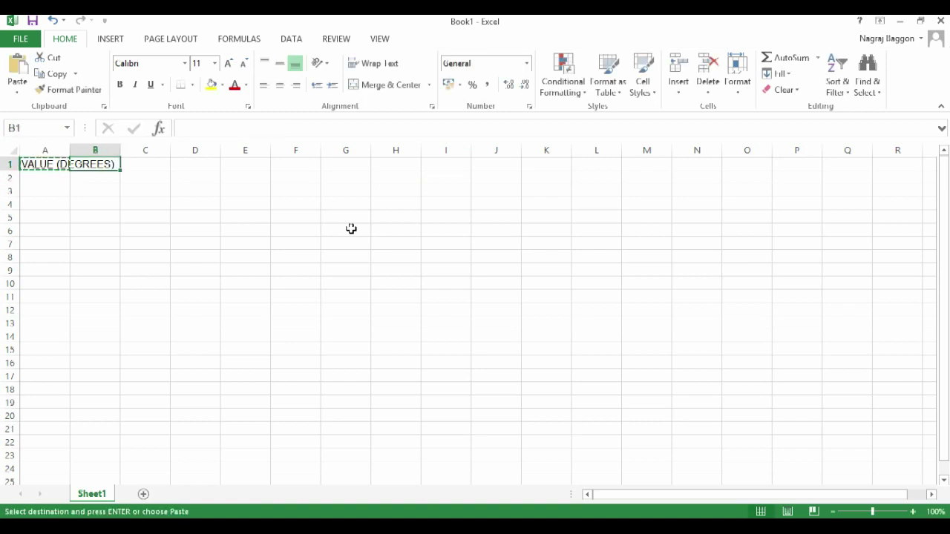
pyautogui.hotkey('ctrl', 'v')
pyautogui.press('Escape')
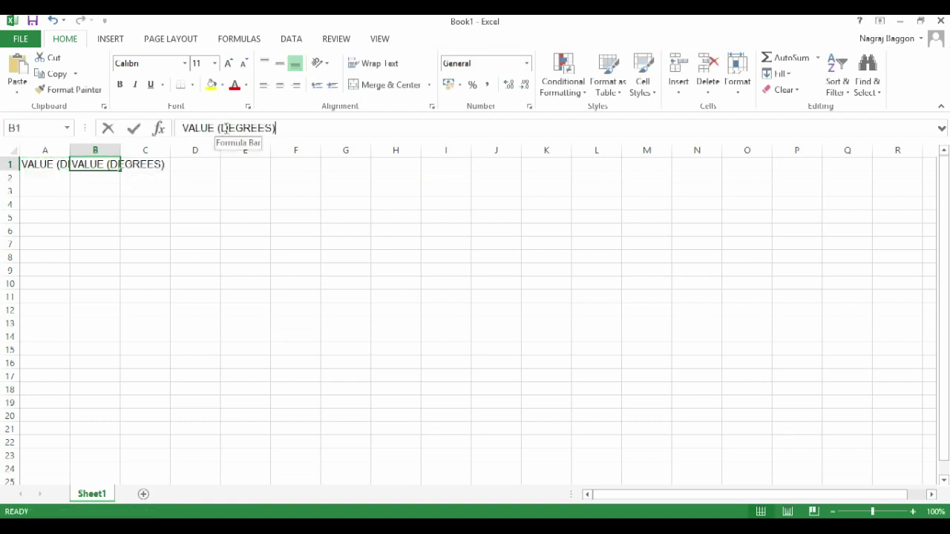
# Change the heading in B1 to VALUE (RADIANS) and fit the widths of columns A and B to their text
pyautogui.moveTo(224, 128); pyautogui.dragTo(264, 127)
pyautogui.write('RA')
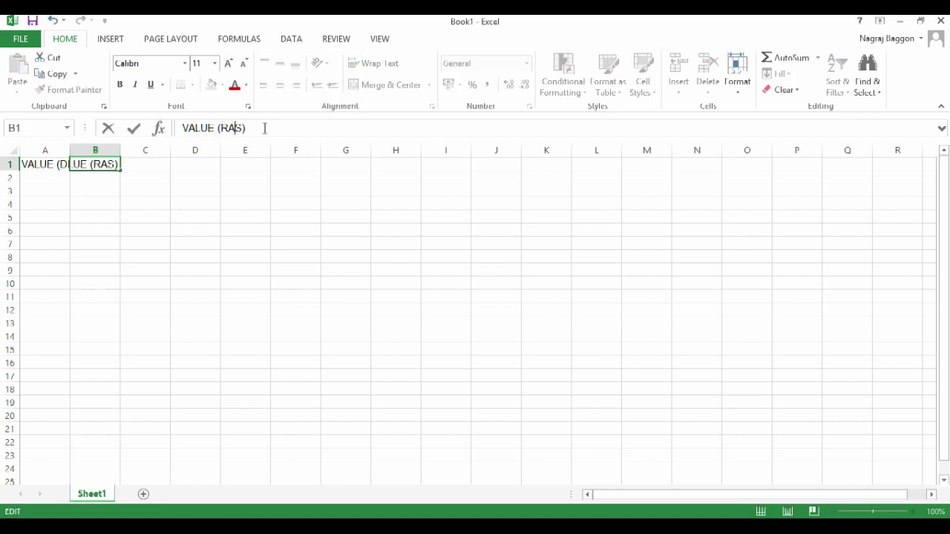
pyautogui.write('DIAN')
pyautogui.press('Return')
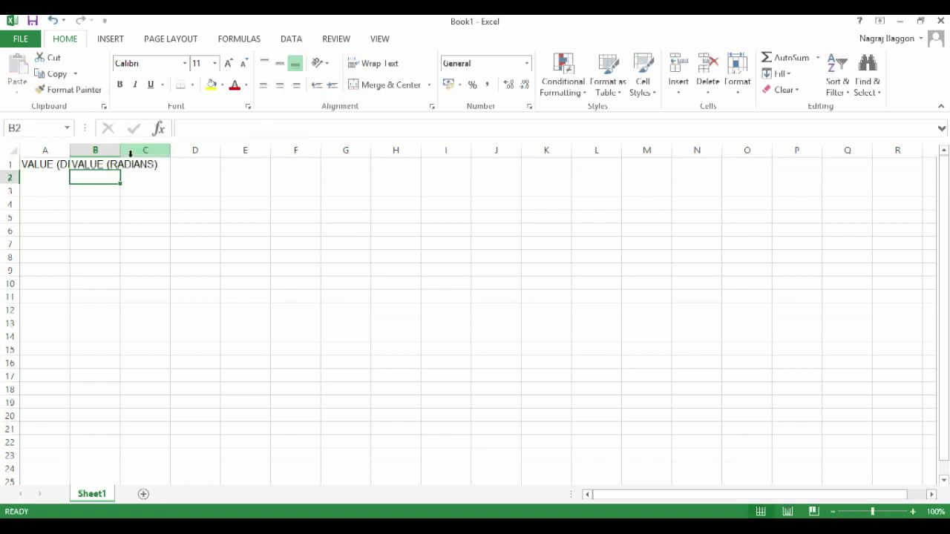
pyautogui.doubleClick(70, 150)
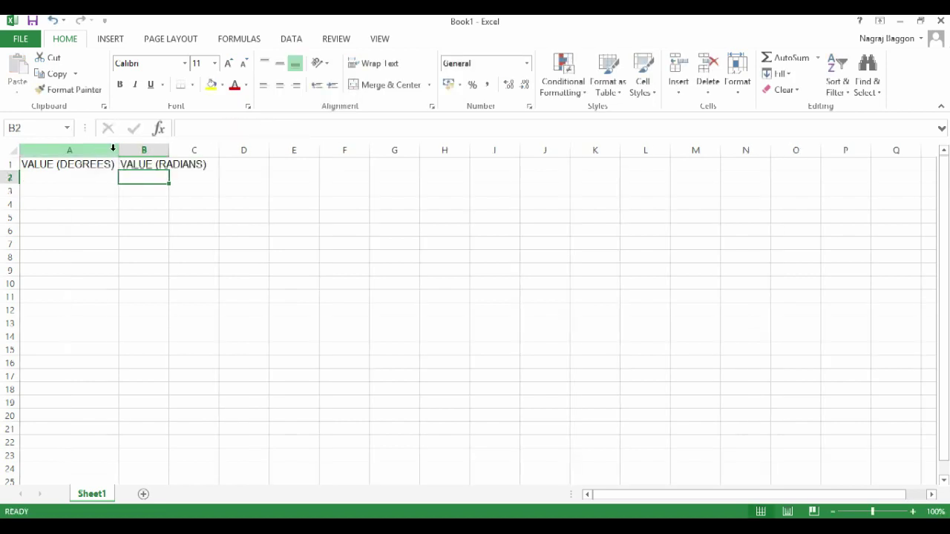
pyautogui.doubleClick(170, 145)
# Enter the headings SINE, COSINE and TANGENT in cells C1 to E1
pyautogui.click(233, 163)
pyautogui.write('SI')
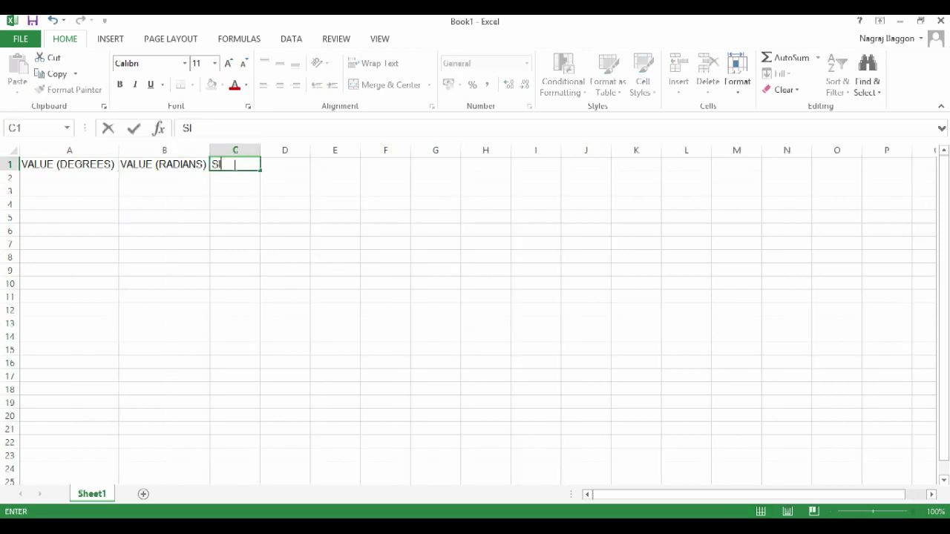
pyautogui.write('NE')
pyautogui.press('Tab')
pyautogui.write('COSINE')
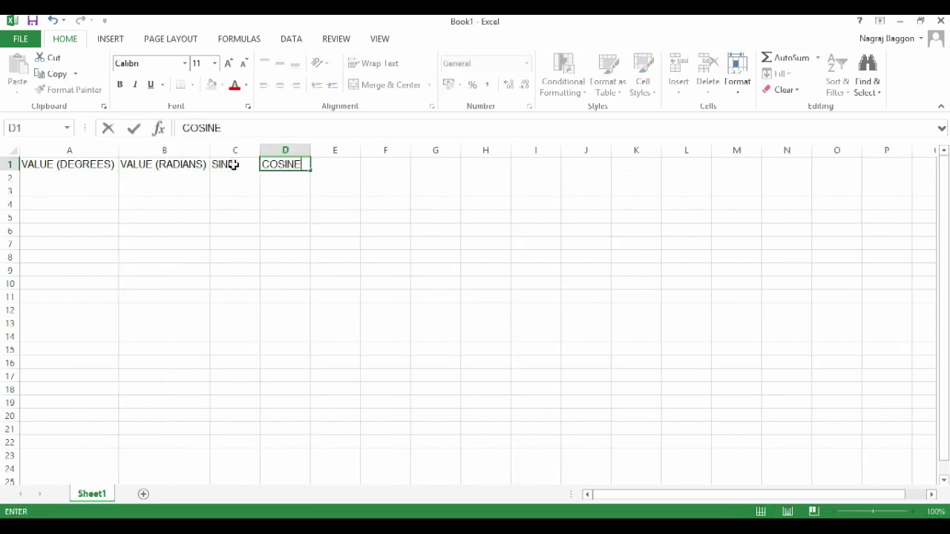
pyautogui.press('Tab')
pyautogui.write('TANGENT')
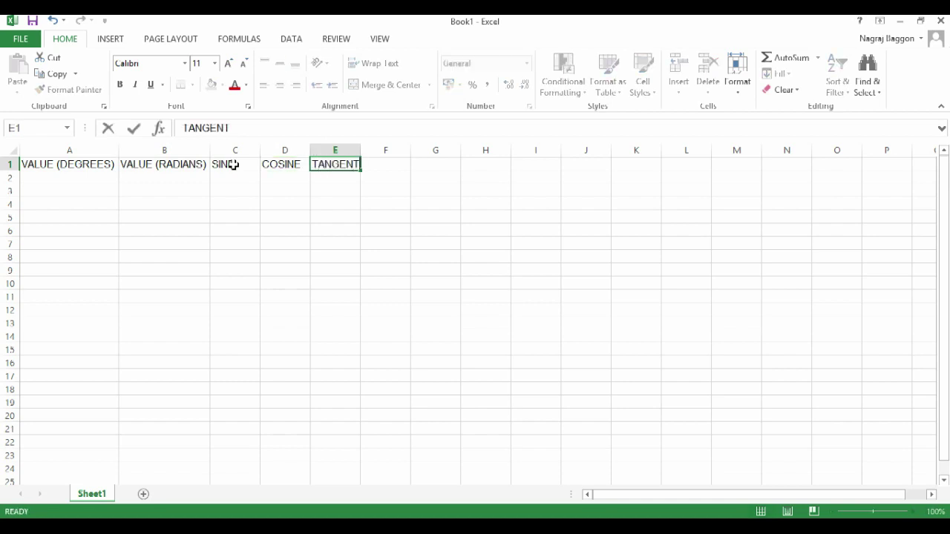
pyautogui.press('Tab')
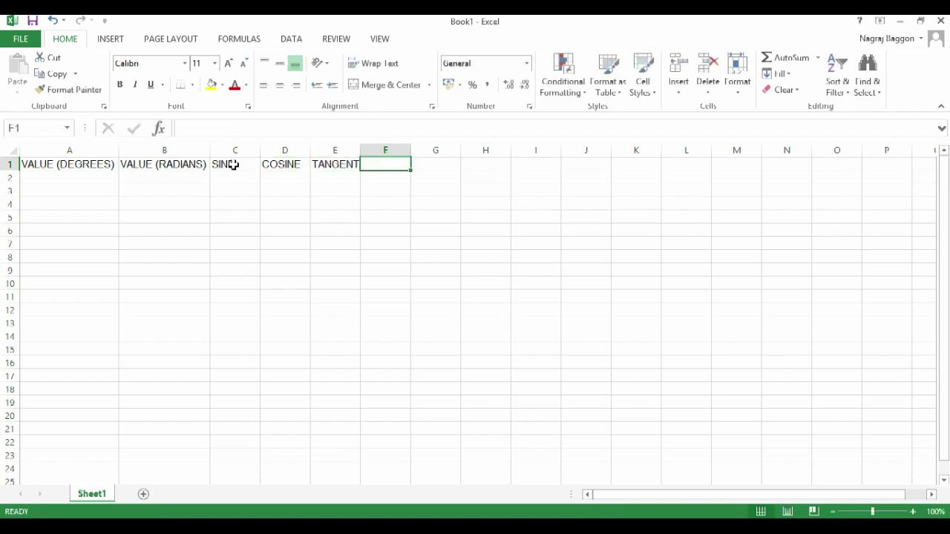
# Enter the headings COSECANT, SECANT and COTANGENT in F1 to H1, and fit columns F and H to their text
pyautogui.write('COSE')
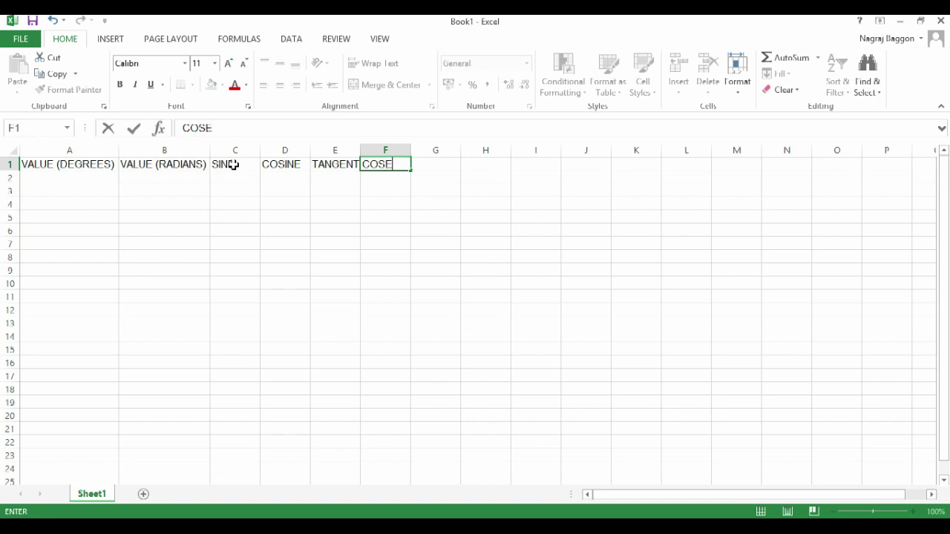
pyautogui.write('CANT')
pyautogui.press('Tab')
pyautogui.write('SECANT')
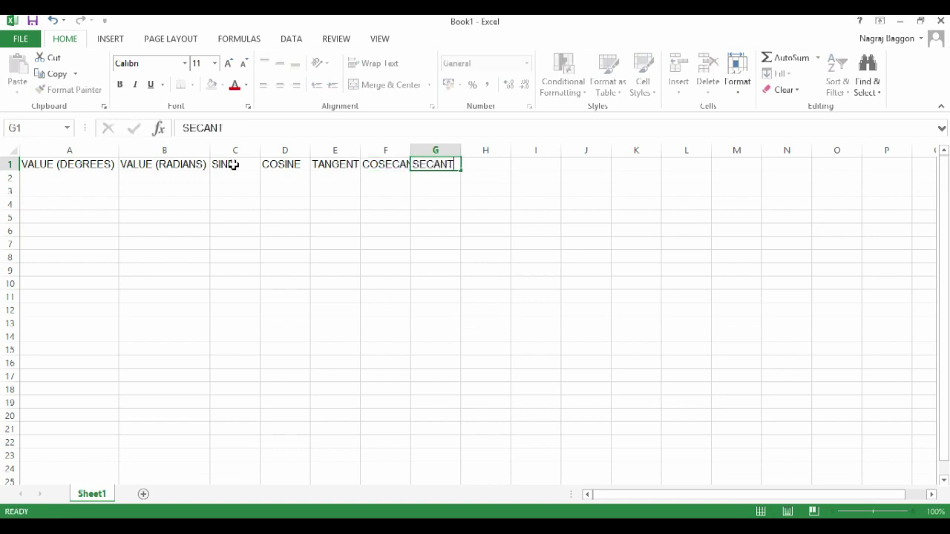
pyautogui.press('Tab')
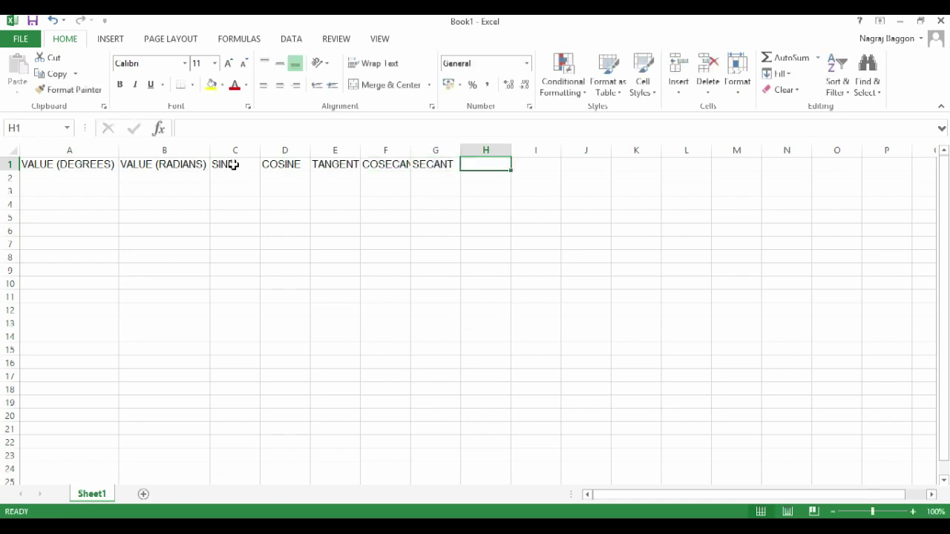
pyautogui.write('COTANGENT')
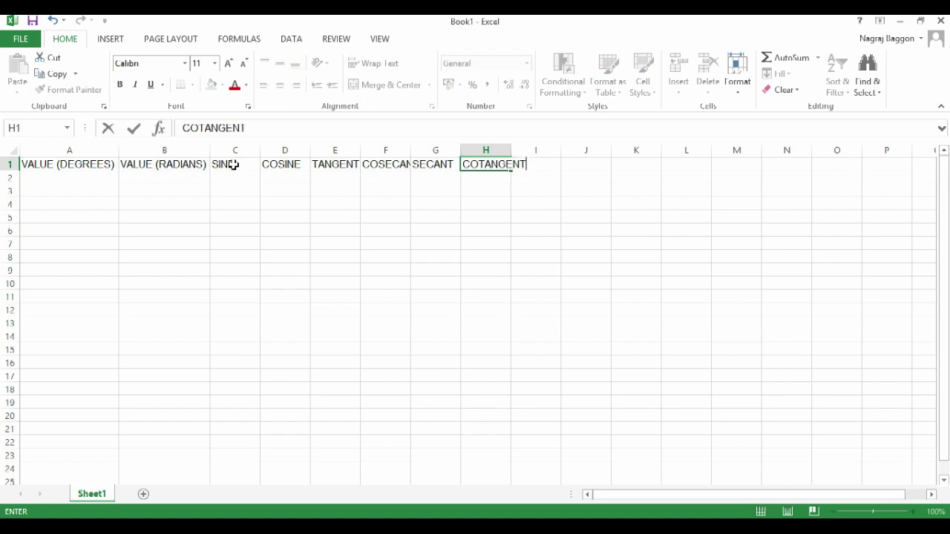
pyautogui.press('Tab')
pyautogui.doubleClick(410, 150)
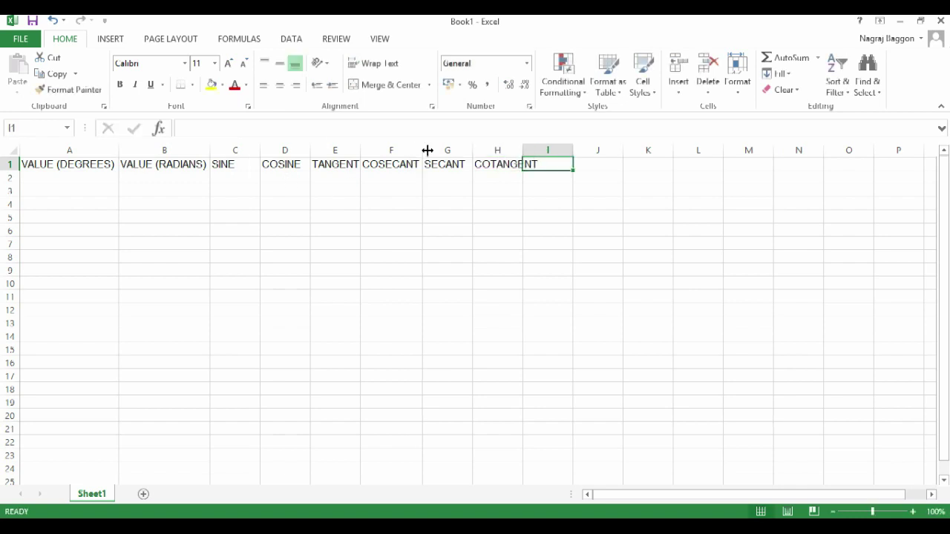
pyautogui.doubleClick(520, 149)
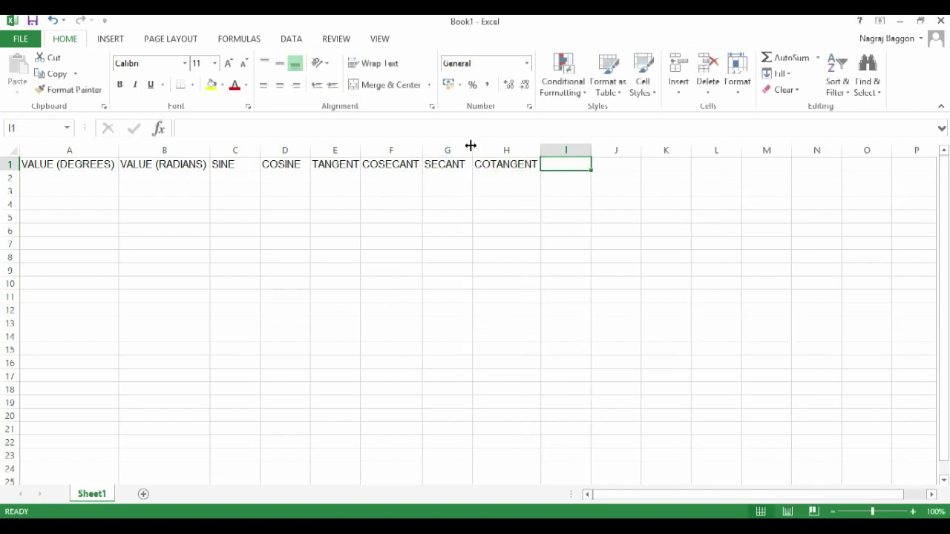
# Enter the angles 0, 30, 45, 60 and 90 in cells A2 to A6 under VALUE (DEGREES)
pyautogui.click(67, 174)
pyautogui.write('0')
pyautogui.press('Return')
pyautogui.write('30')
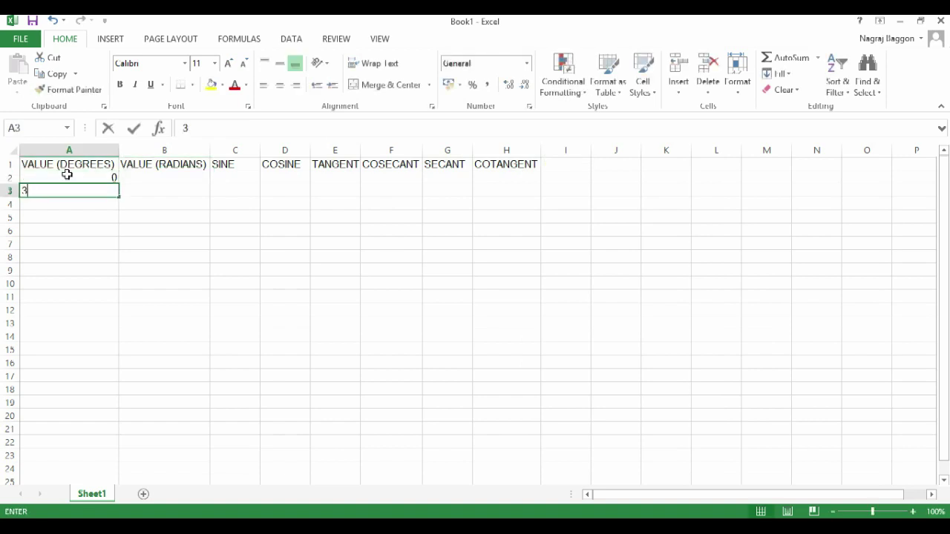
pyautogui.press('Return')
pyautogui.write('45')
pyautogui.press('Return')
pyautogui.write('60')
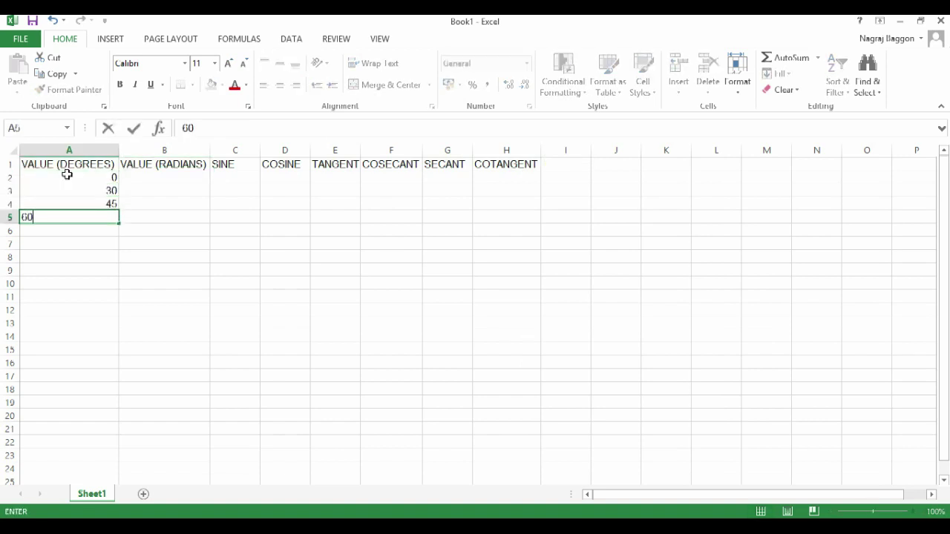
pyautogui.press('Return')
pyautogui.write('90')
pyautogui.press('Return')
# Continue the degrees column with 120, 150, 180 and 210 in cells A7 to A10
pyautogui.write('12')
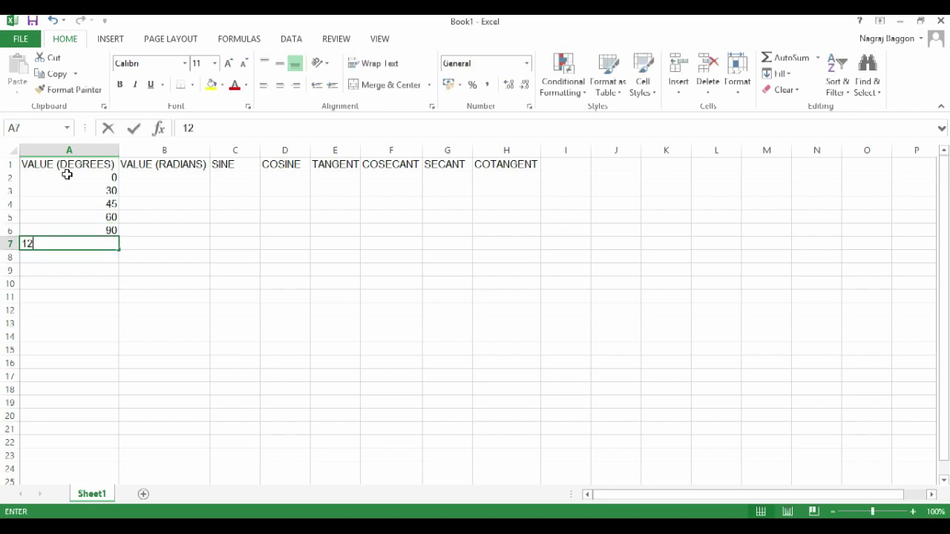
pyautogui.write('0')
pyautogui.press('Return')
pyautogui.write('150')
pyautogui.press('Return')
pyautogui.write('180')
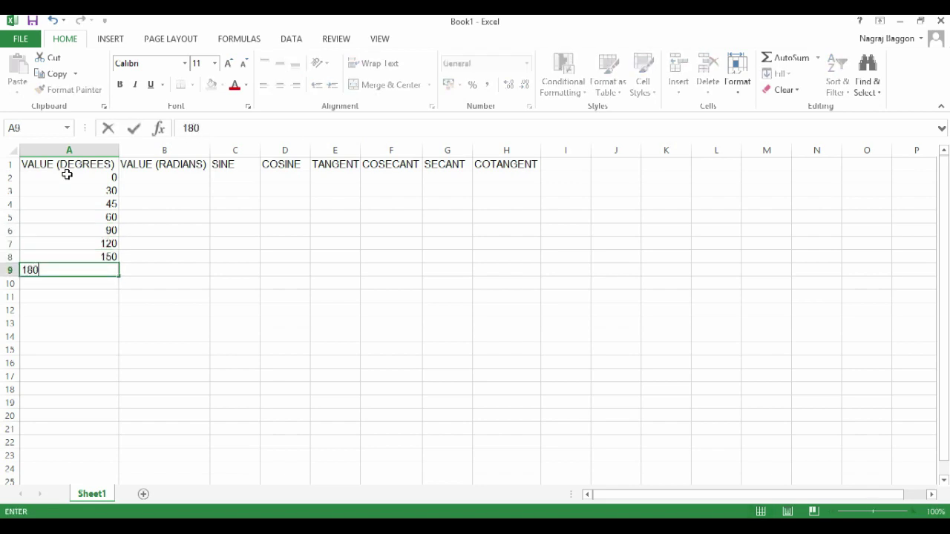
pyautogui.press('Return')
pyautogui.write('210')
pyautogui.press('Return')
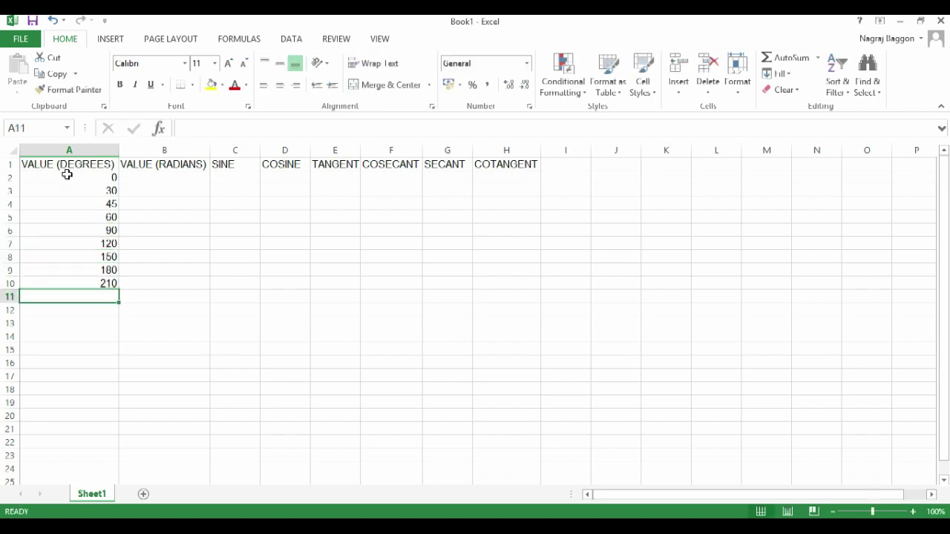
# Complete the degrees column with 240, 270, 300, 330 and 360 in cells A11 to A15
pyautogui.write('240')
pyautogui.press('Return')
pyautogui.write('270')
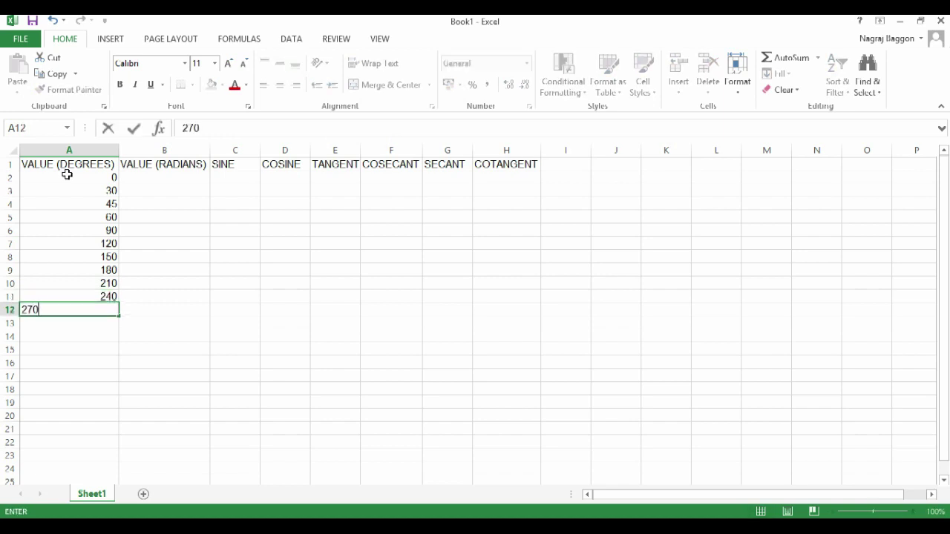
pyautogui.press('Return')
pyautogui.write('300')
pyautogui.press('Return')
pyautogui.write('330')
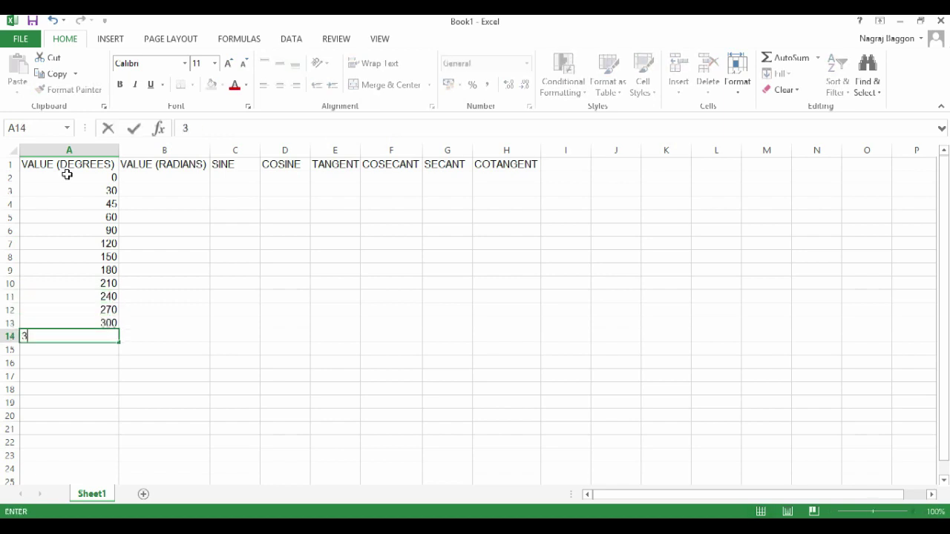
pyautogui.press('Return')
pyautogui.write('360')
pyautogui.press('Return')
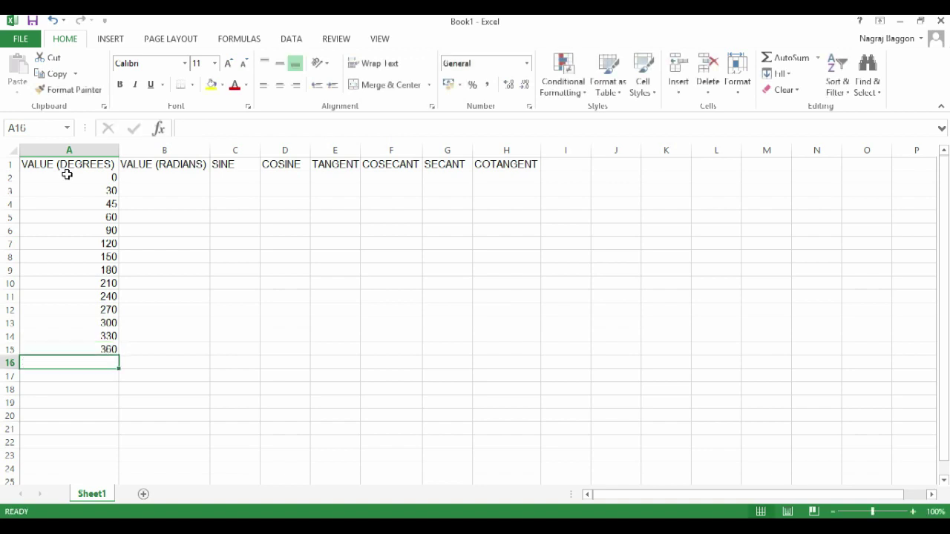
# Convert the degrees to radians with =RADIANS(A2) in cell B2 and fill the formula down to B15
pyautogui.press('Up')
pyautogui.press('Right')
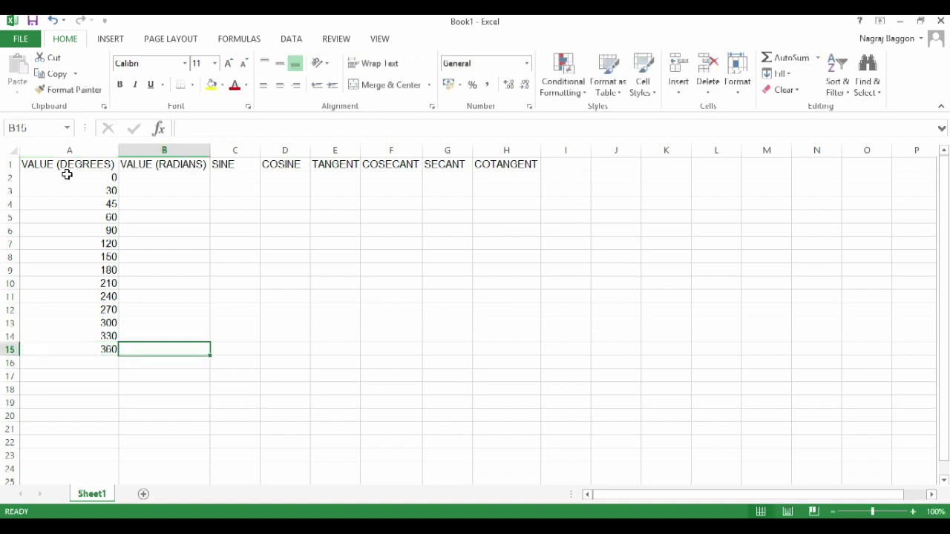
pyautogui.hotkey('ctrl', 'Up')
pyautogui.press('Down')
pyautogui.write('=RAD')
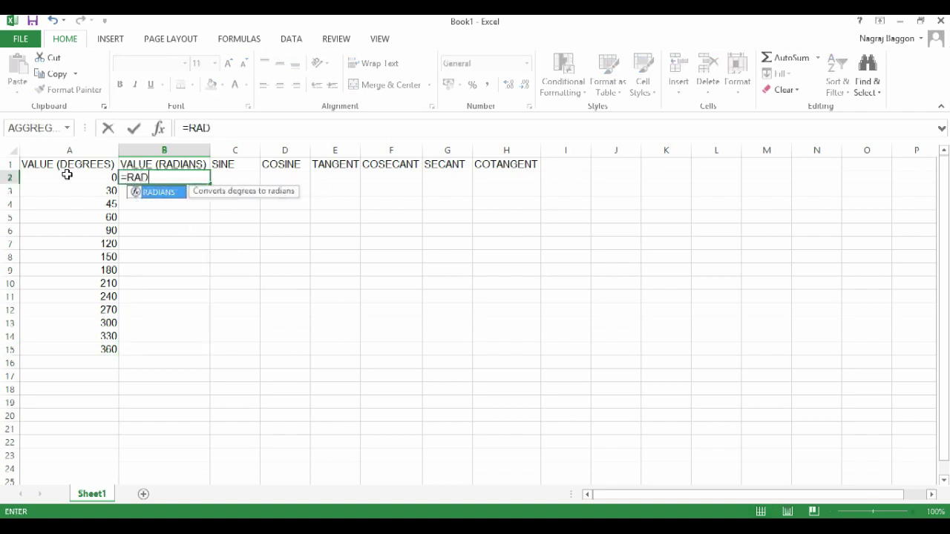
pyautogui.press('Tab')
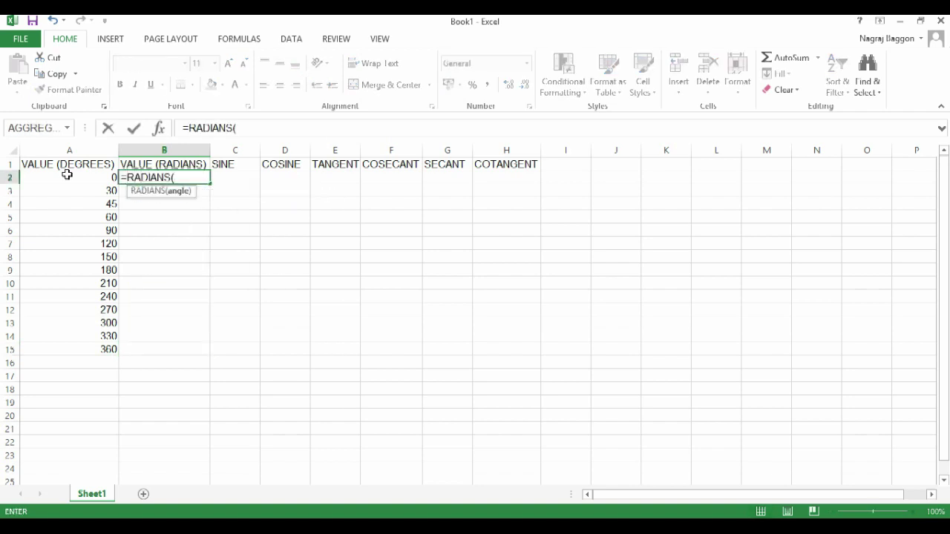
pyautogui.click(67, 177)
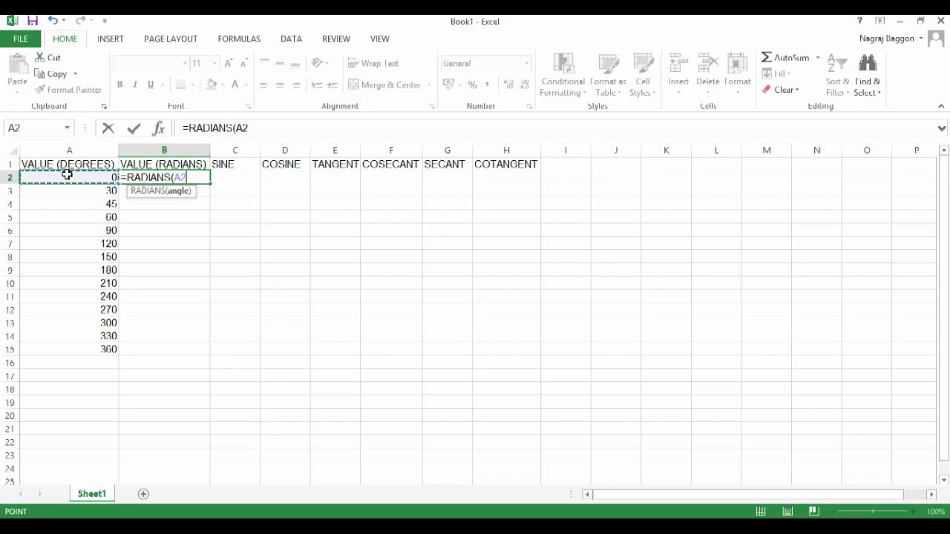
pyautogui.press('Return')
pyautogui.press('Up')
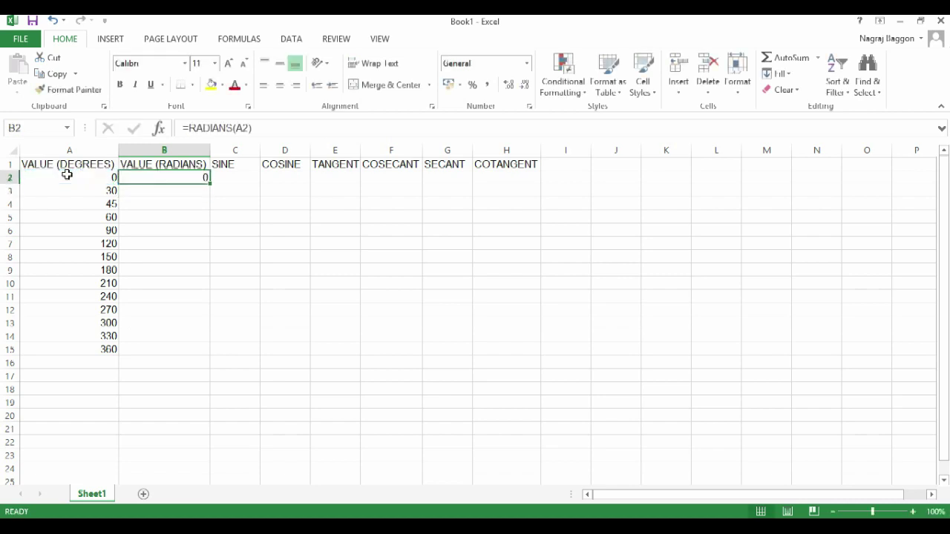
pyautogui.doubleClick(212, 180)
# Calculate the sine of the radian values with =SIN(B2) in cell C2 and fill it down to C15
pyautogui.click(246, 179)
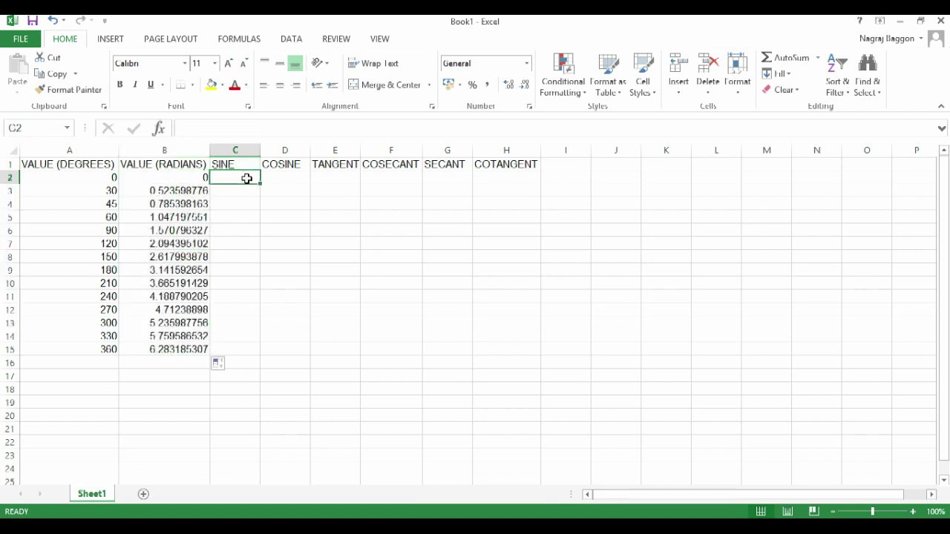
pyautogui.write('=SIN(')
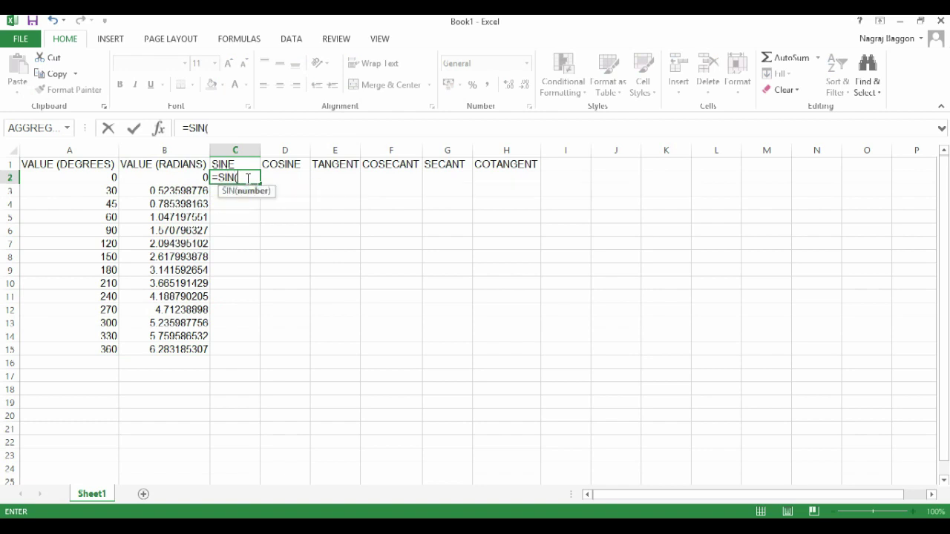
pyautogui.press('Left')
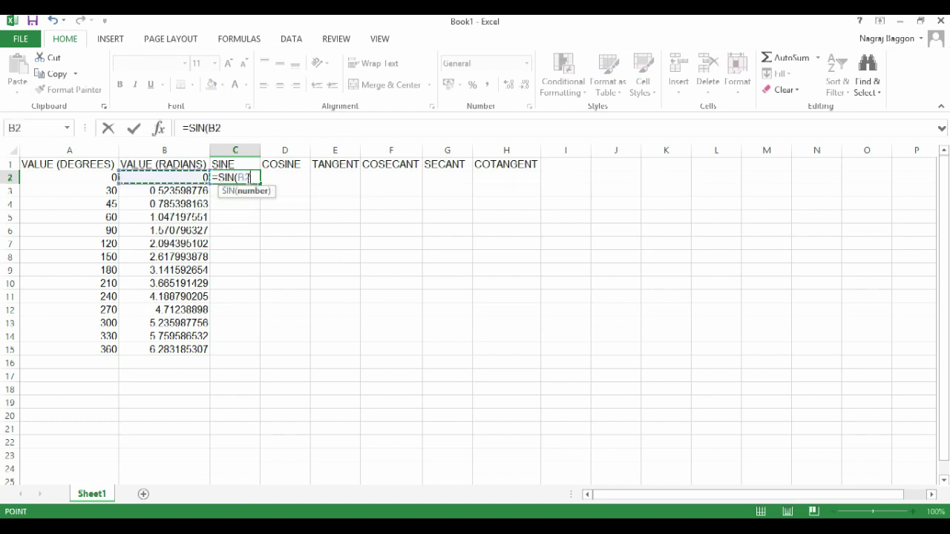
pyautogui.hotkey('ctrl', 'Return')
pyautogui.doubleClick(260, 184)
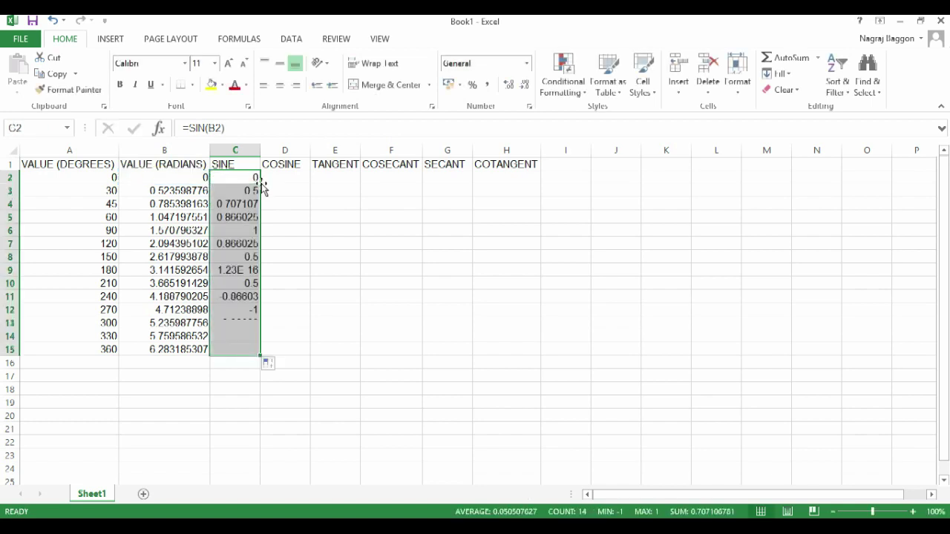
# Calculate the cosine of the radian values with =COS(B2) in cell D2 and fill it down to D15
pyautogui.click(286, 183)
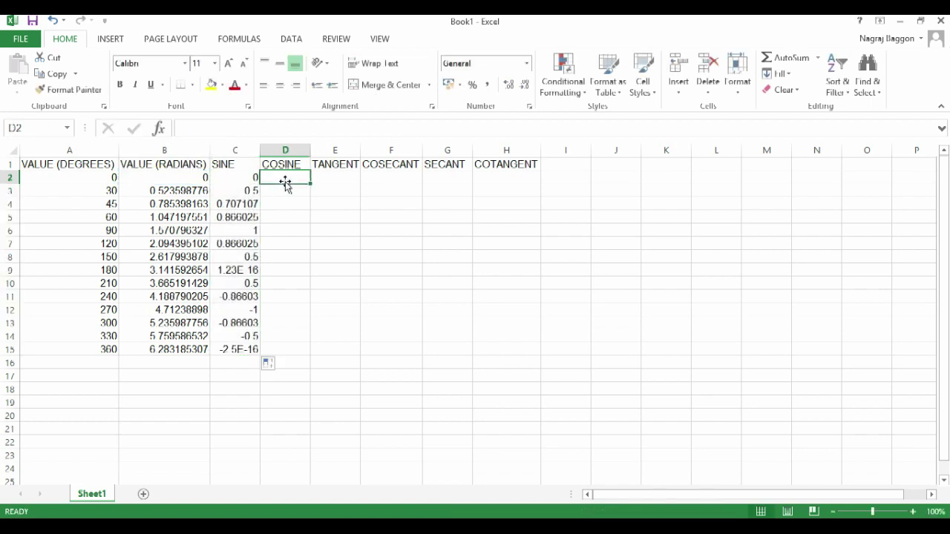
pyautogui.write('=COS')
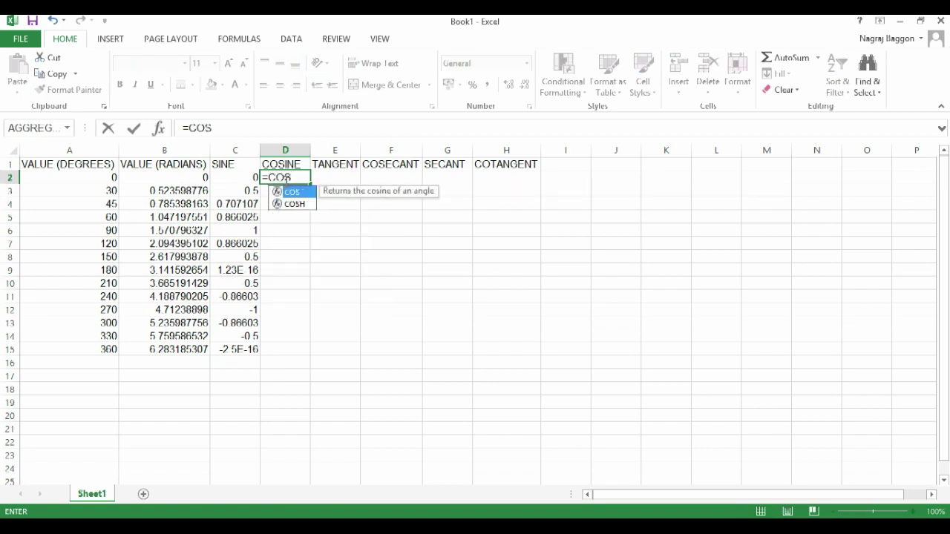
pyautogui.write('(')
pyautogui.press('Left')
pyautogui.press('Left')
pyautogui.press('Left')
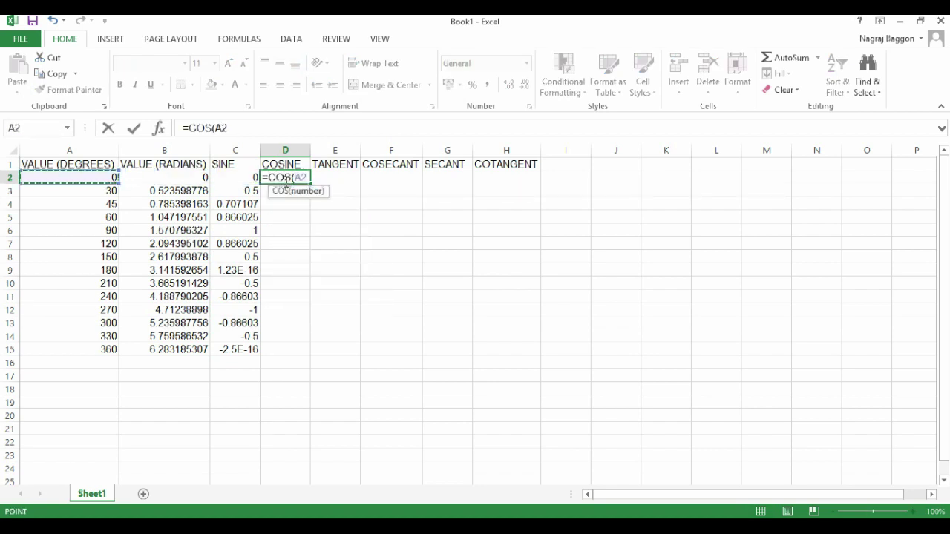
pyautogui.press('Right')
pyautogui.press('Return')
pyautogui.click(287, 184)
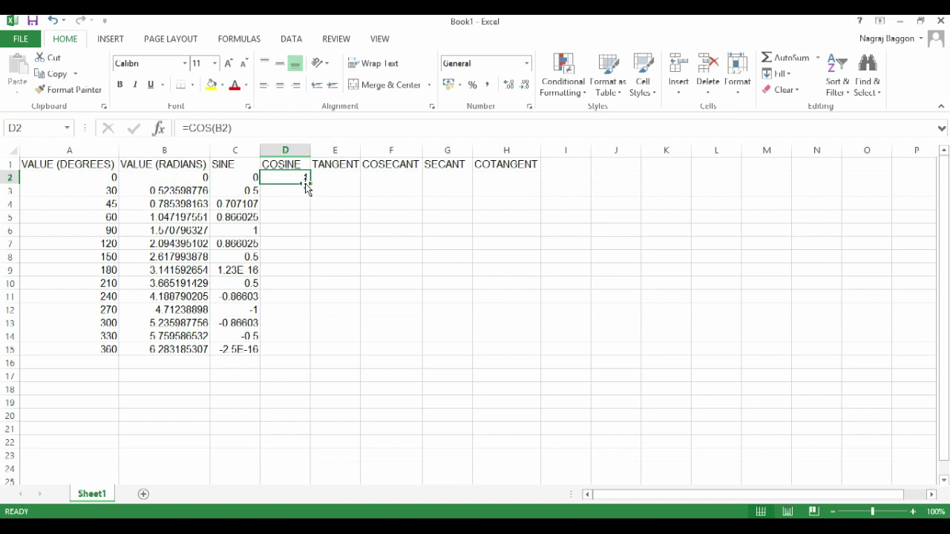
pyautogui.doubleClick(308, 183)
# Calculate the tangent of the radian values with =TAN(B2) in cell E2 and fill it down to E15
pyautogui.click(330, 177)
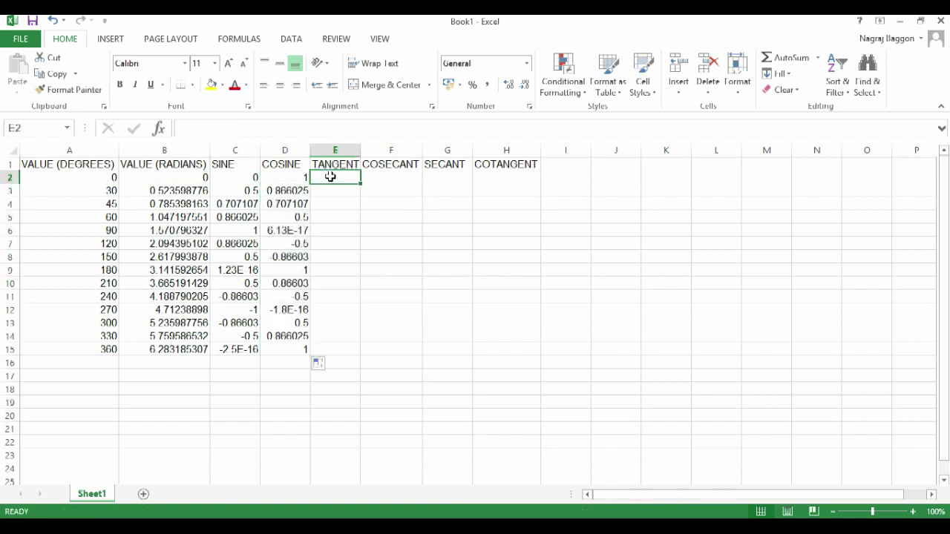
pyautogui.write('=TAN(')
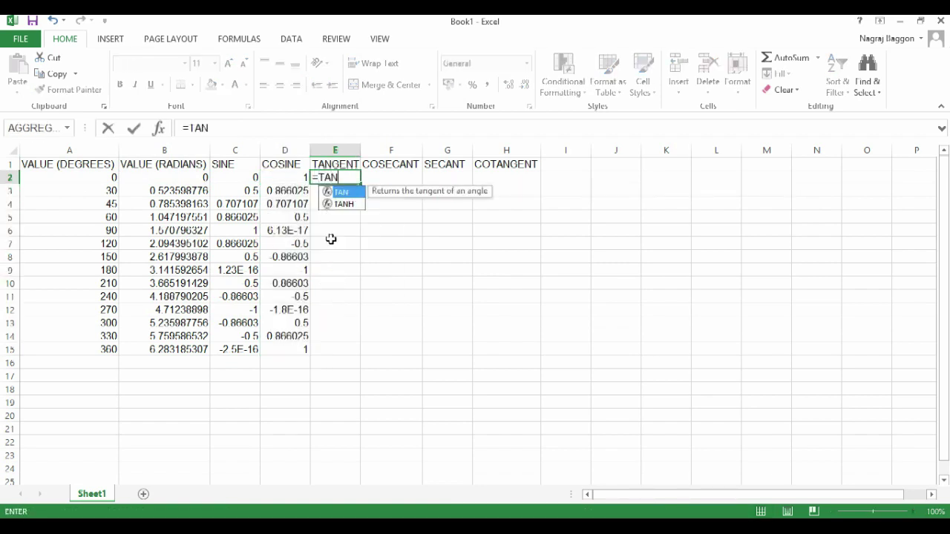
pyautogui.press('Left')
pyautogui.press('Left')
pyautogui.press('Left')
pyautogui.write(')')
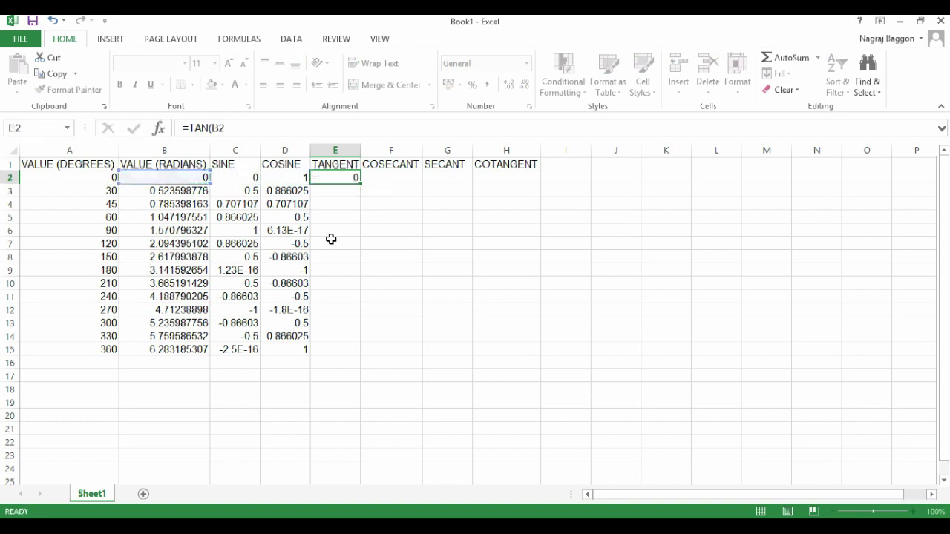
pyautogui.press('Return')
pyautogui.press('Up')
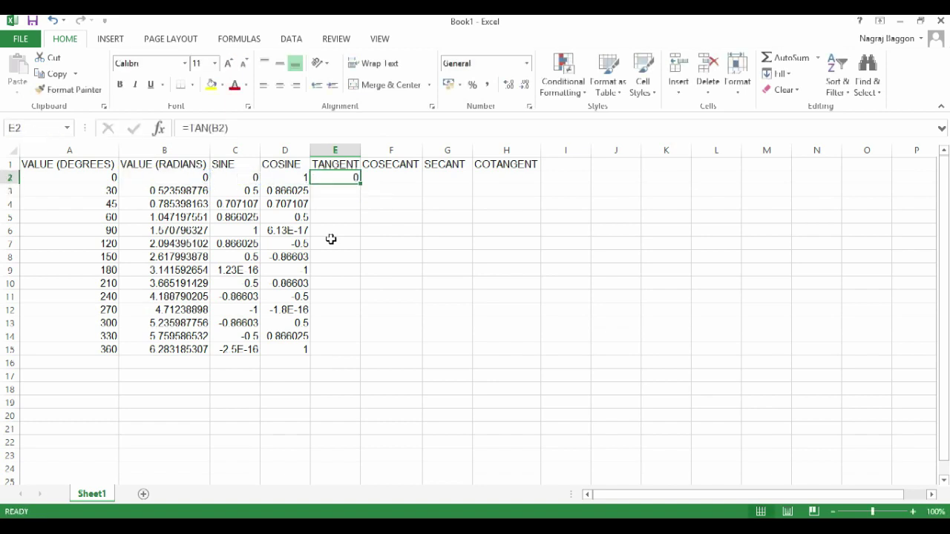
pyautogui.doubleClick(361, 183)
# Calculate the cosecant of the radian values with =CSC(B2) in cell F2 and fill it down to F15
pyautogui.click(382, 180)
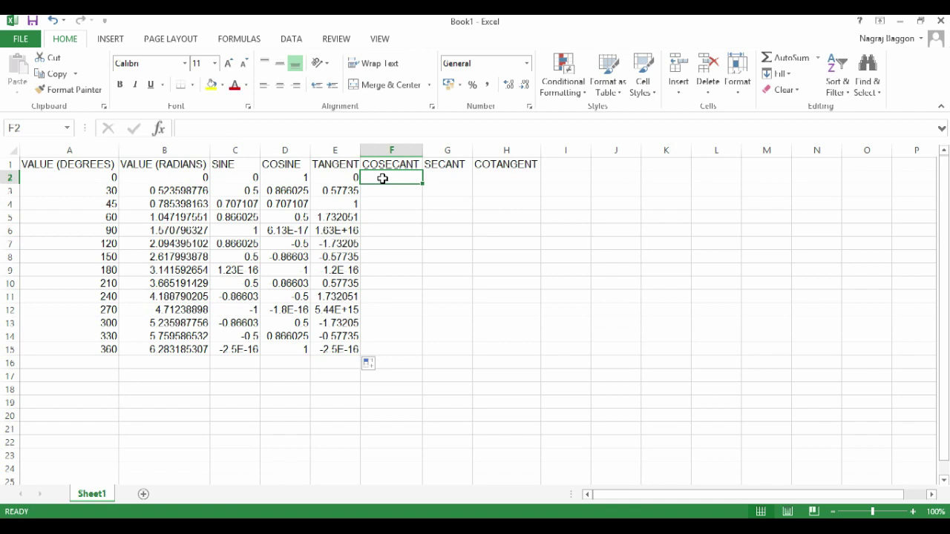
pyautogui.write('=CSC(')
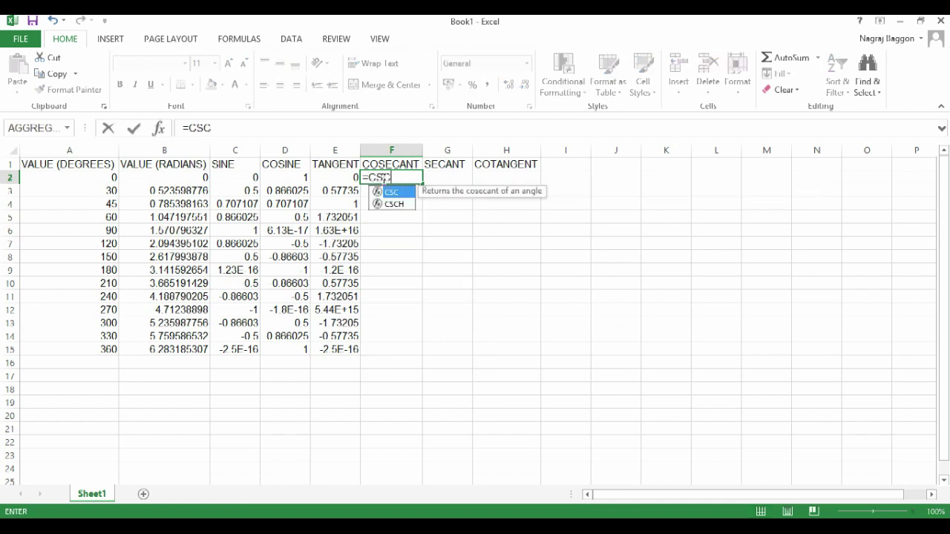
pyautogui.press('Left')
pyautogui.press('Left')
pyautogui.press('Left')
pyautogui.press('Left')
pyautogui.press('Return')
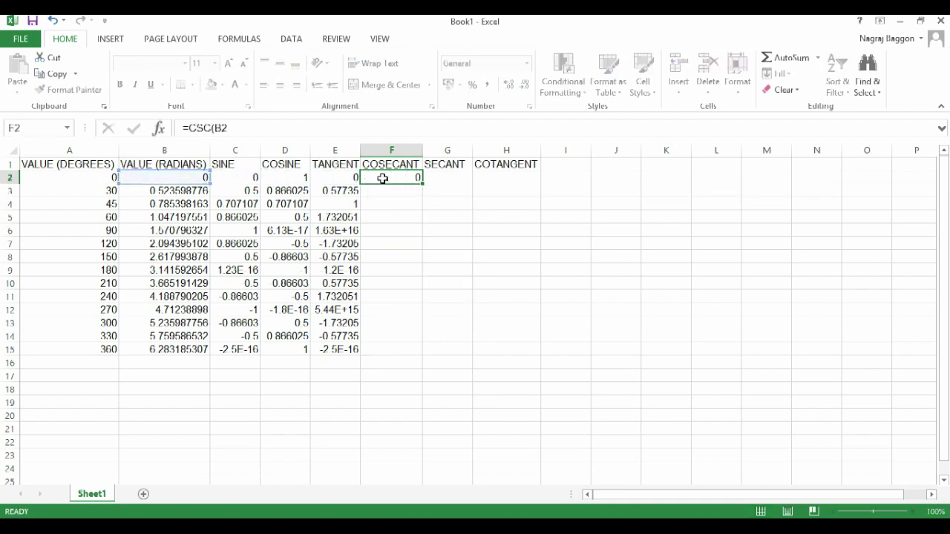
pyautogui.click(381, 178)
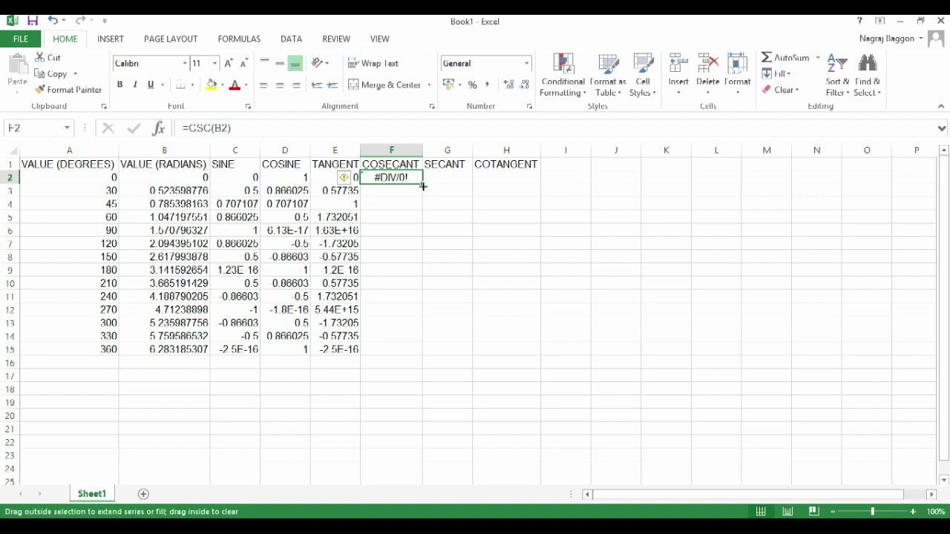
pyautogui.doubleClick(421, 184)
# Calculate the secant of the radian values with =SEC(B2) in cell G2 and fill it down to G15
pyautogui.click(440, 179)
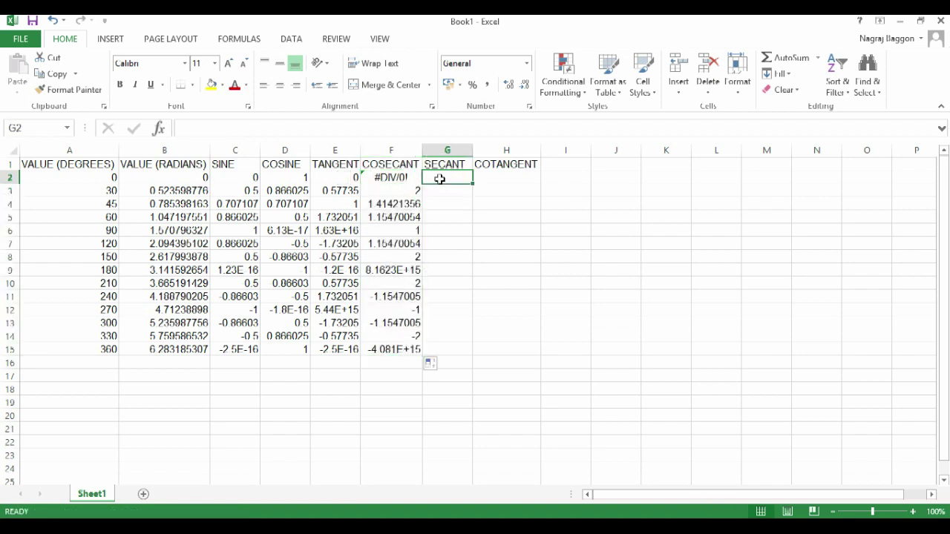
pyautogui.write('=SEC')
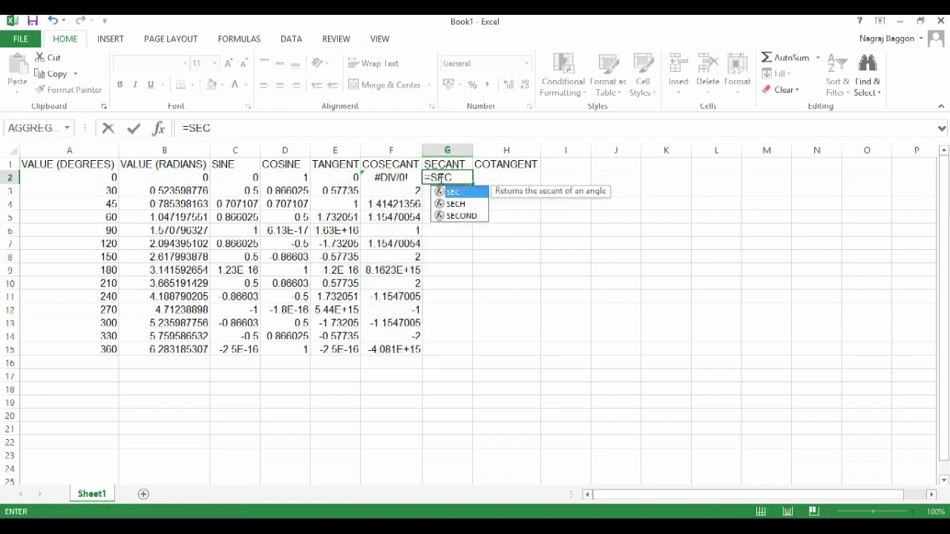
pyautogui.write('(')
pyautogui.press('Left')
pyautogui.press('Left')
pyautogui.press('Left')
pyautogui.press('Left')
pyautogui.press('Left')
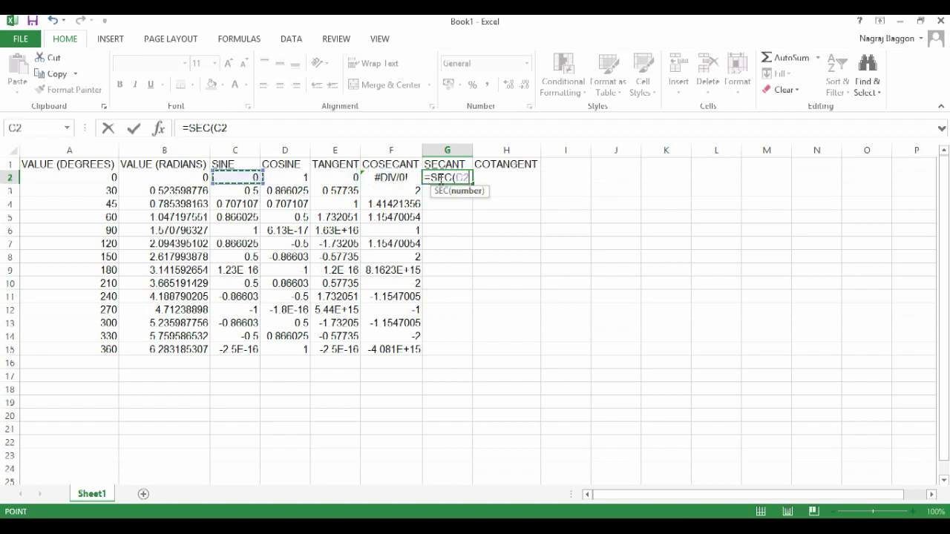
pyautogui.press('Return')
pyautogui.click(439, 178)
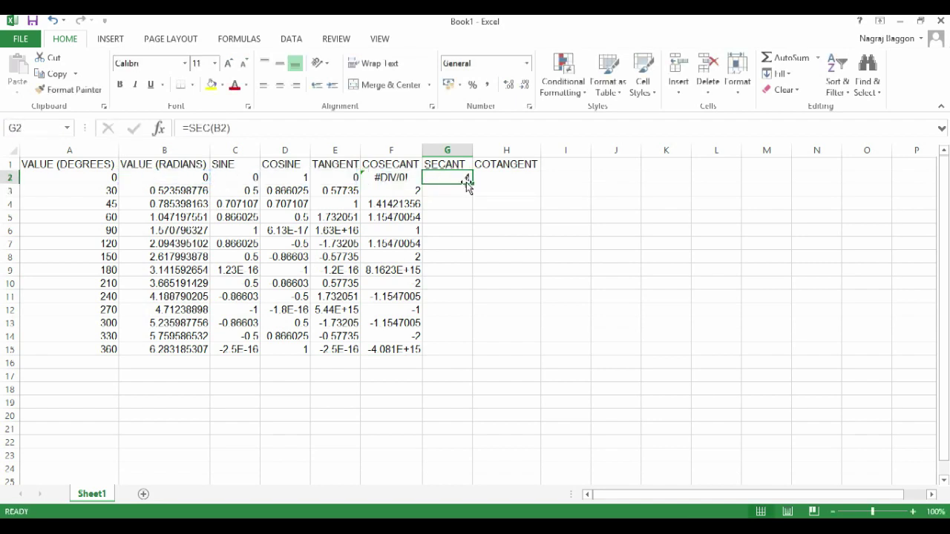
pyautogui.doubleClick(472, 184)
# Calculate the cotangent of the radian values with =COT(B2) in cell H2 and fill it down to H15
pyautogui.click(490, 179)
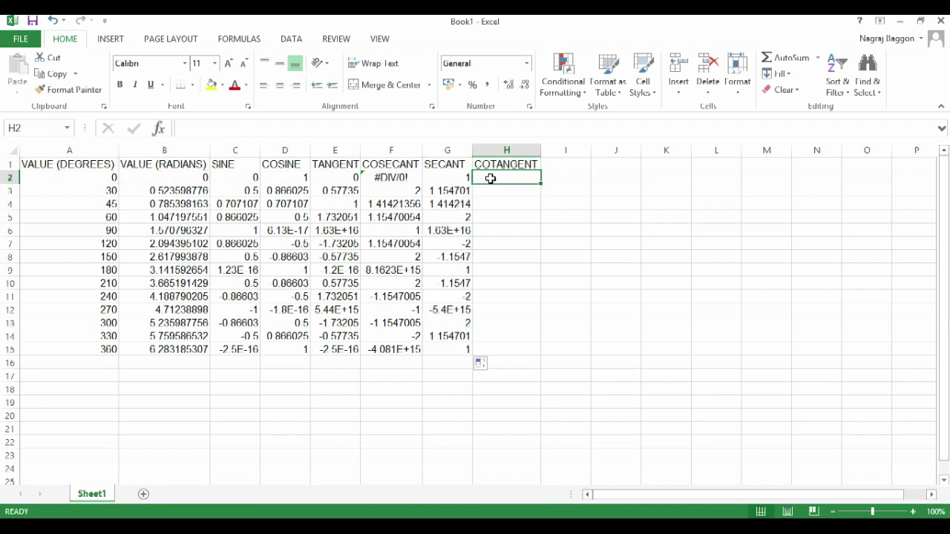
pyautogui.write('=COT')
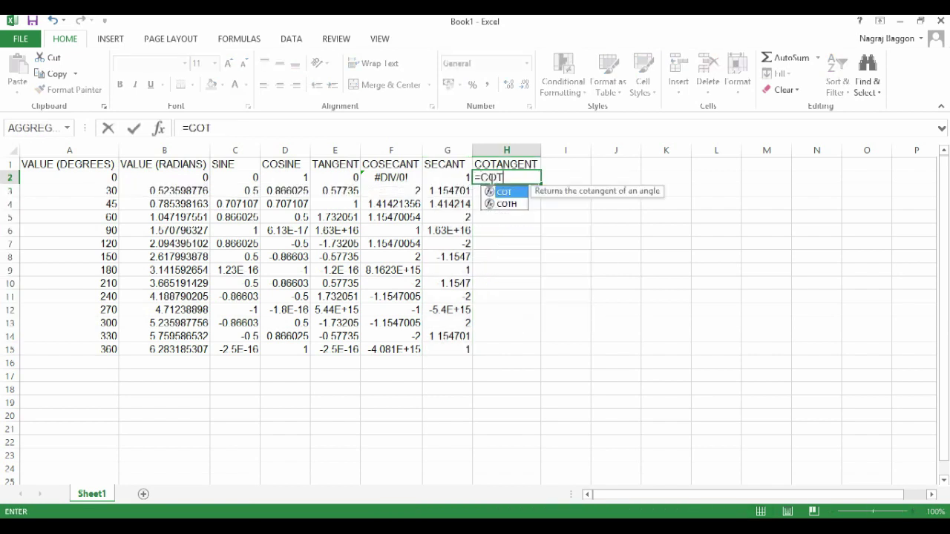
pyautogui.write('(')
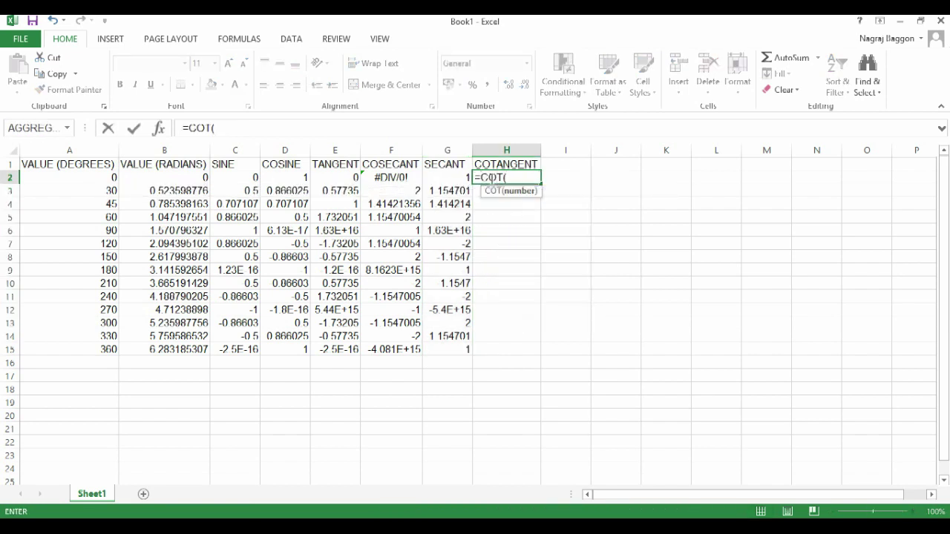
pyautogui.press('Left')
pyautogui.press('Left')
pyautogui.press('Left')
pyautogui.press('Left')
pyautogui.press('Left')
pyautogui.press('Left')
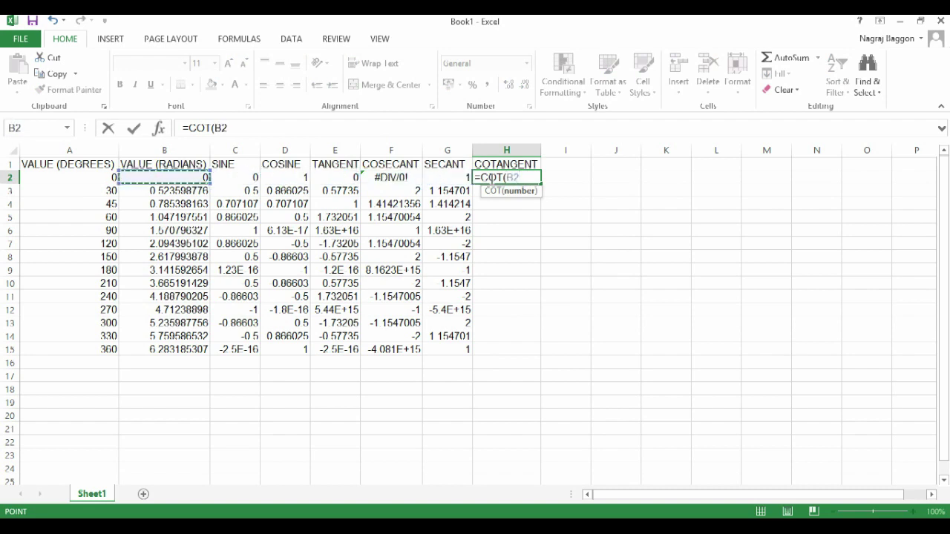
pyautogui.hotkey('ctrl', 'shift', 'Down')
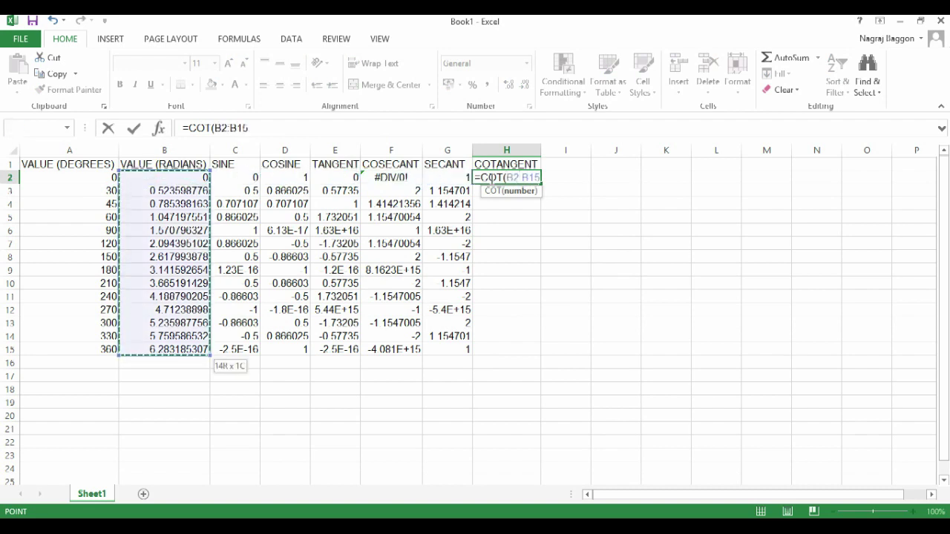
pyautogui.hotkey('ctrl', 'shift', 'Up')
pyautogui.hotkey('ctrl', 'Return')
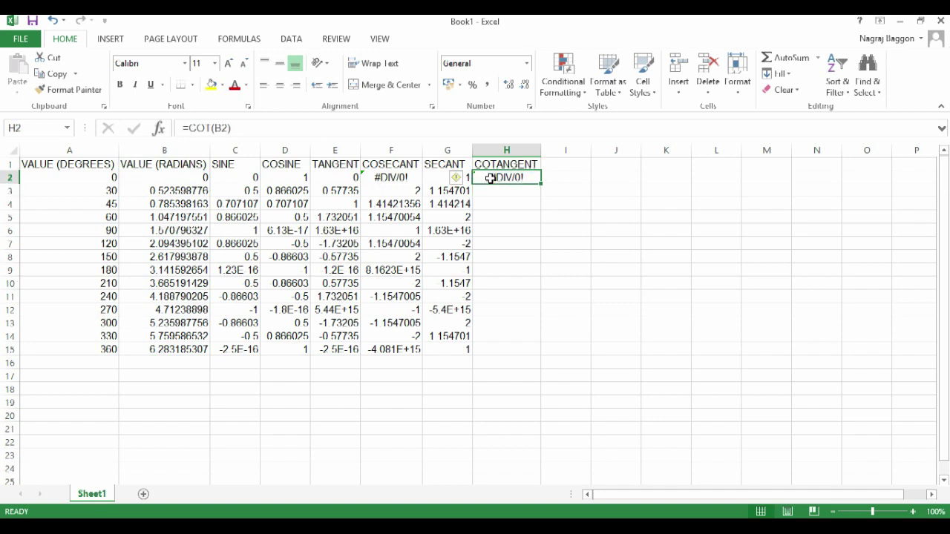
pyautogui.doubleClick(541, 184)
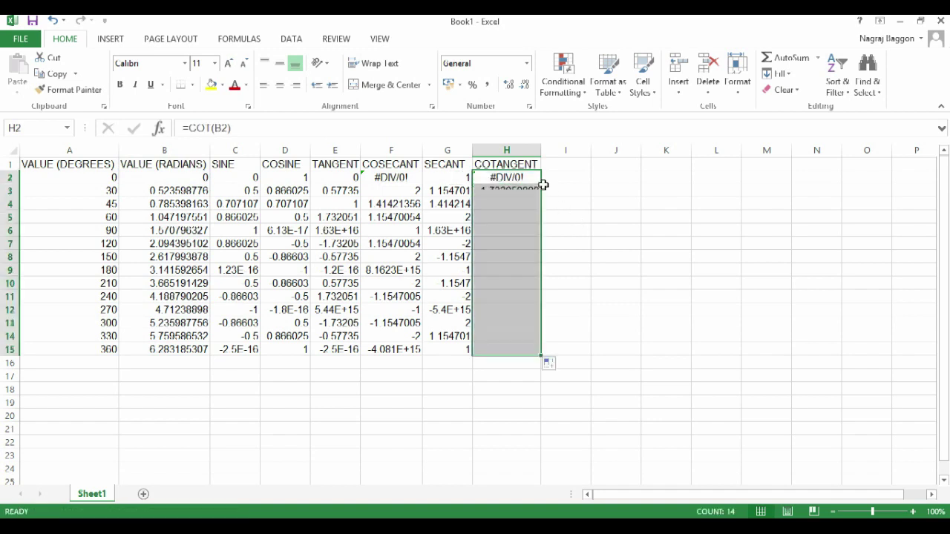
# Highlight the cotangent of 0 degrees in H2 and the cosine and tangent of 90 degrees in D6 and E6 with yellow fill
pyautogui.click(512, 178)
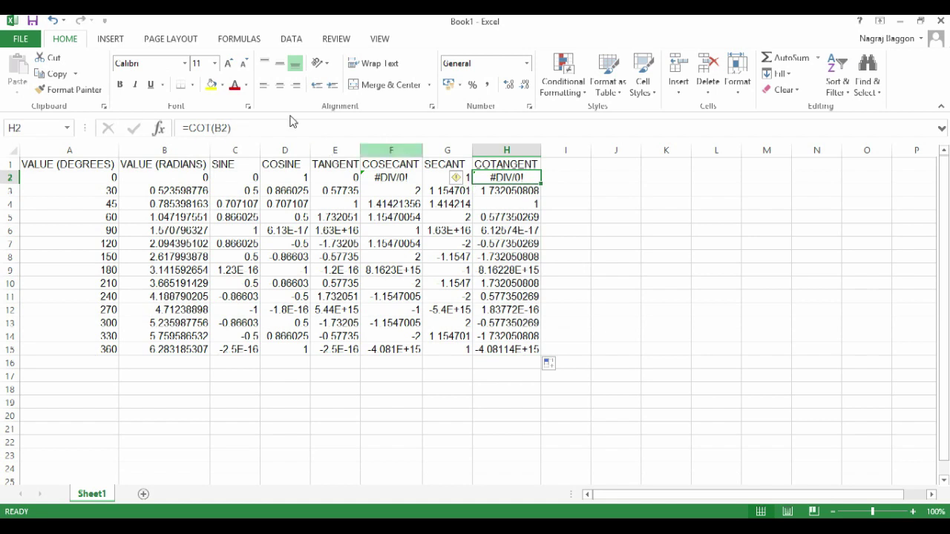
pyautogui.click(211, 85)
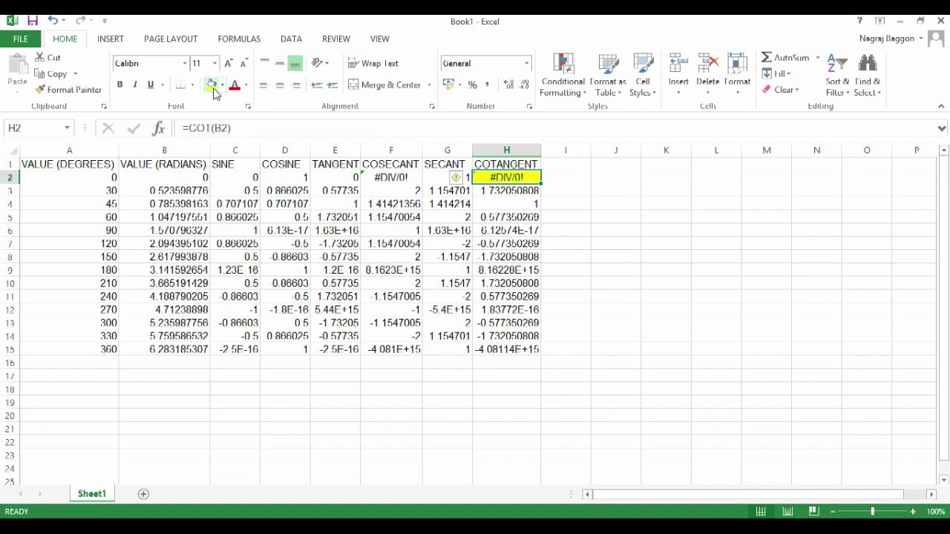
pyautogui.click(291, 229)
pyautogui.write('=COS(B6')
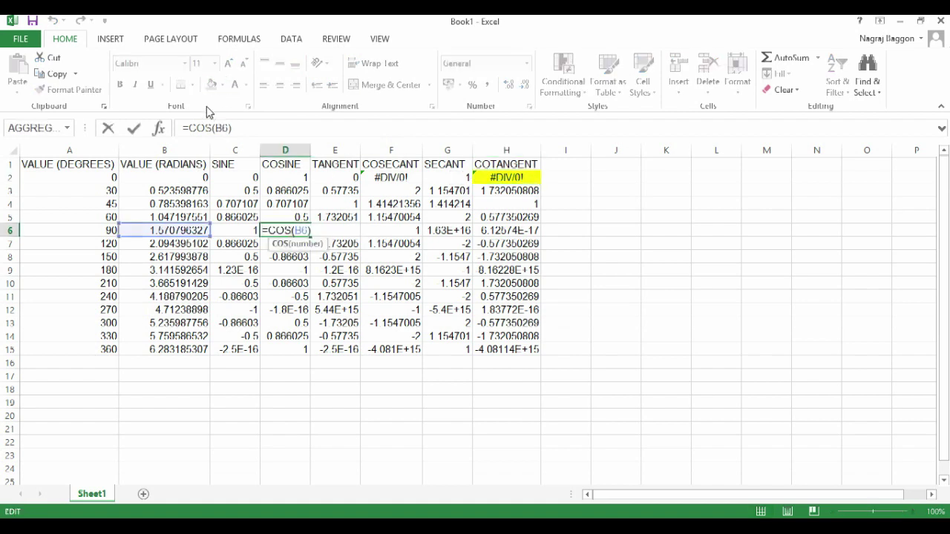
pyautogui.hotkey('ctrl', 'Return')
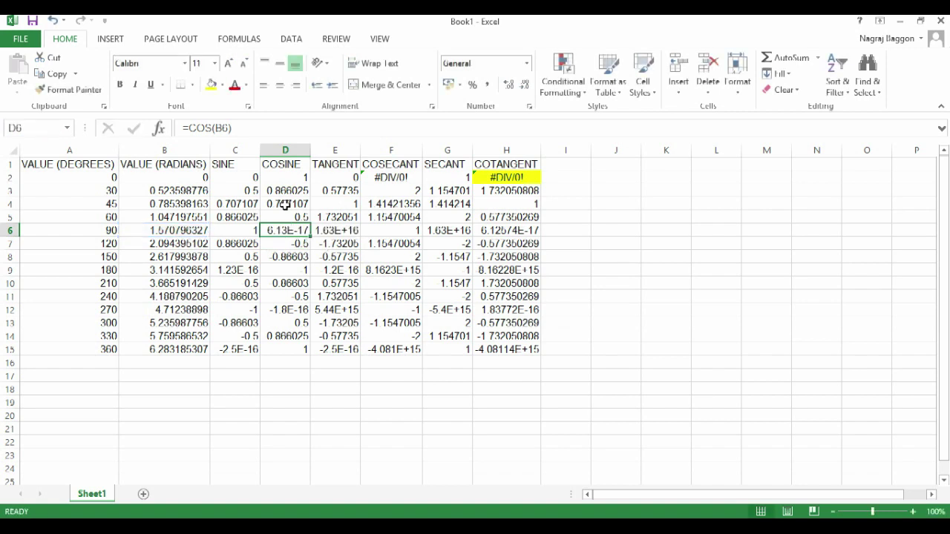
pyautogui.click(211, 83)
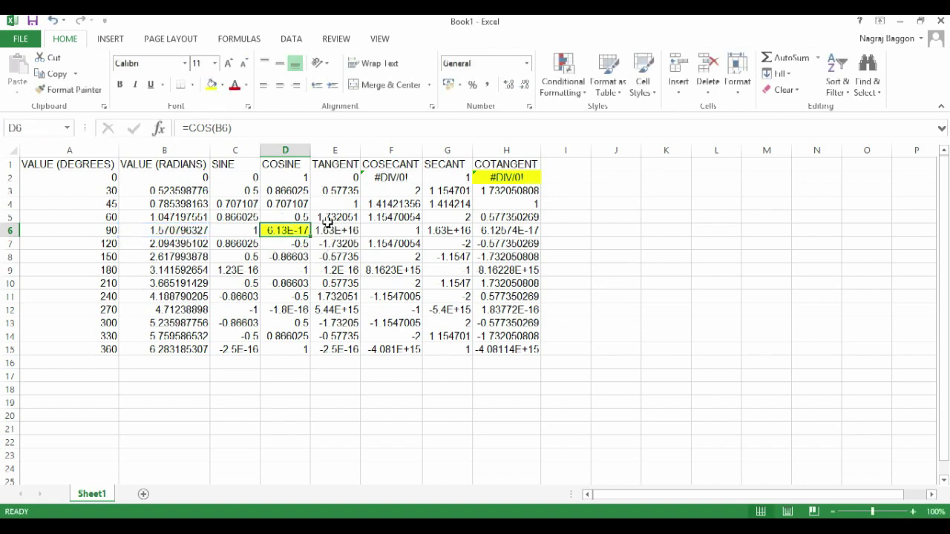
pyautogui.click(339, 231)
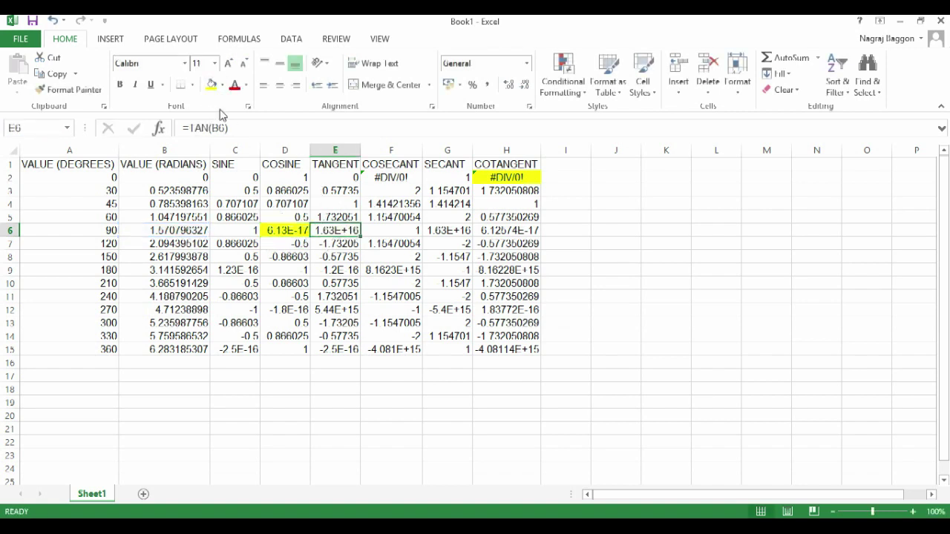
pyautogui.click(211, 84)
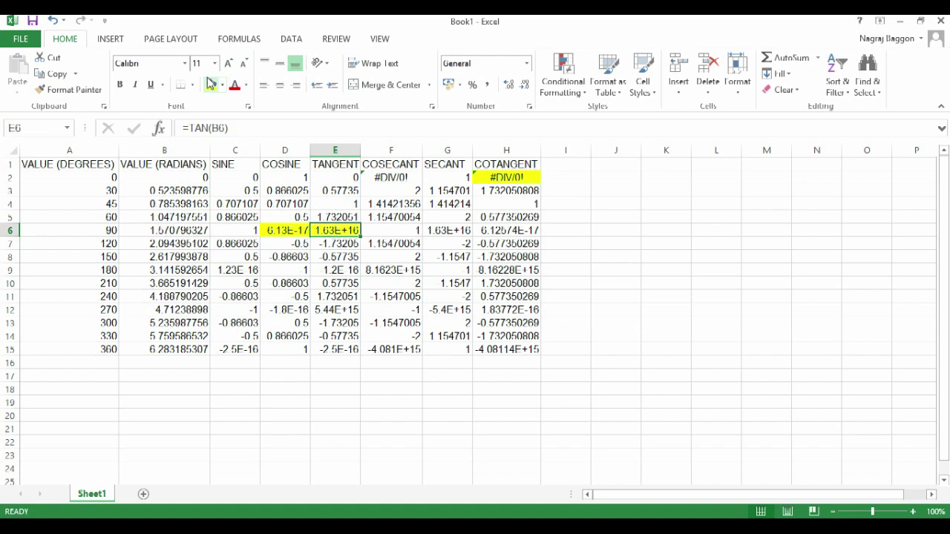
# Highlight the cotangents of 90 and 180 degrees in H6 and H9 and the sine of 180 degrees in C9 with yellow fill
pyautogui.doubleClick(490, 230)
pyautogui.hotkey('ctrl', 'Return')
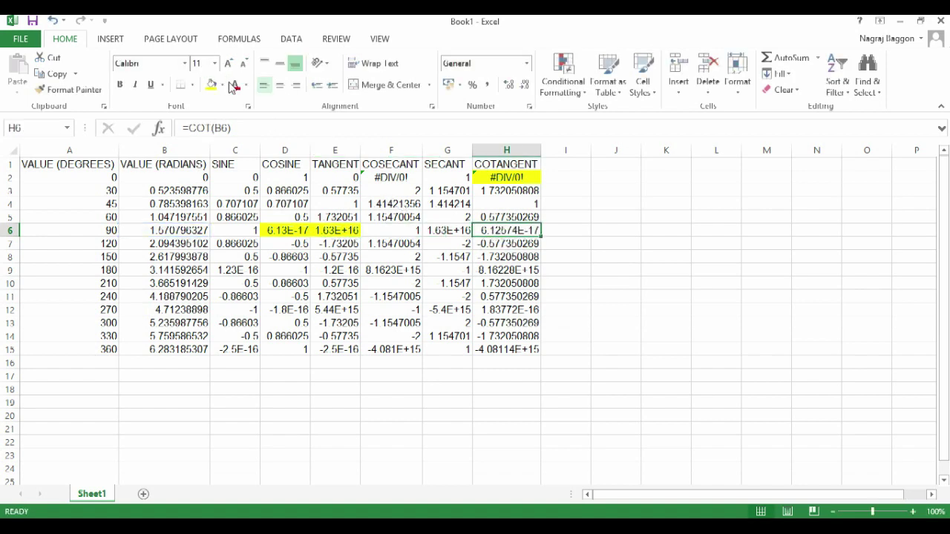
pyautogui.click(212, 84)
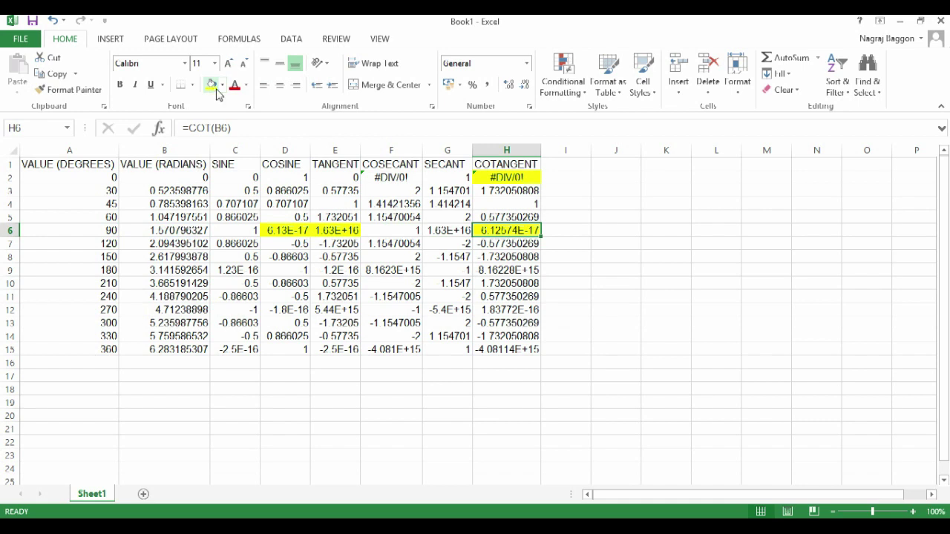
pyautogui.click(493, 270)
pyautogui.click(212, 84)
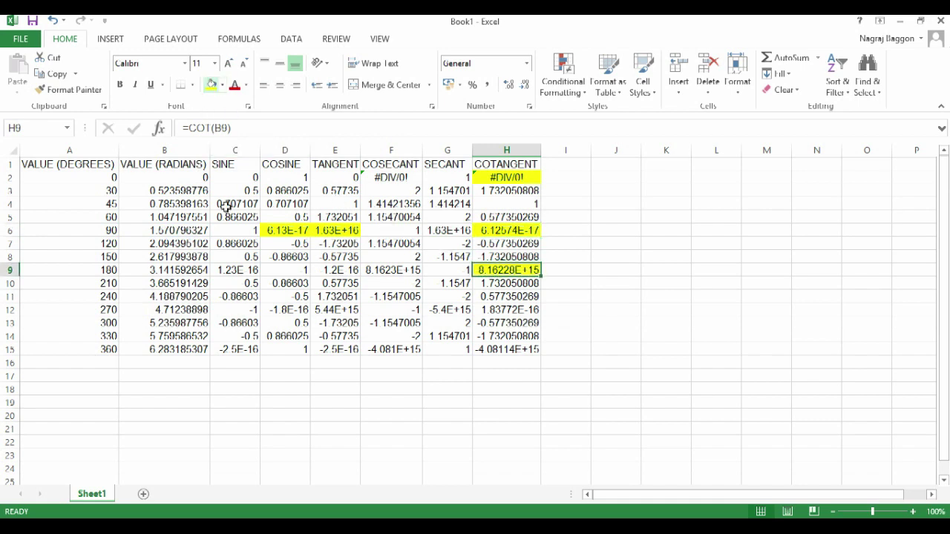
pyautogui.click(241, 273)
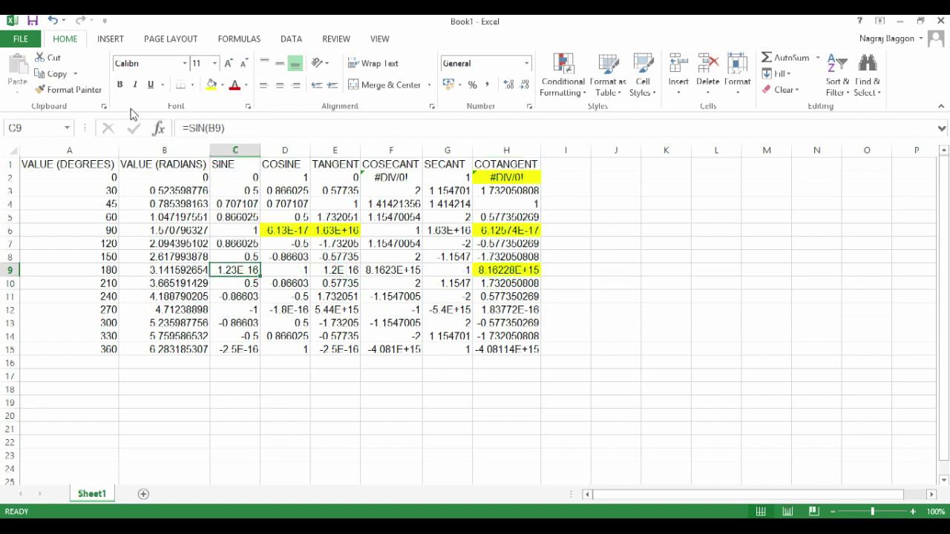
pyautogui.click(212, 84)
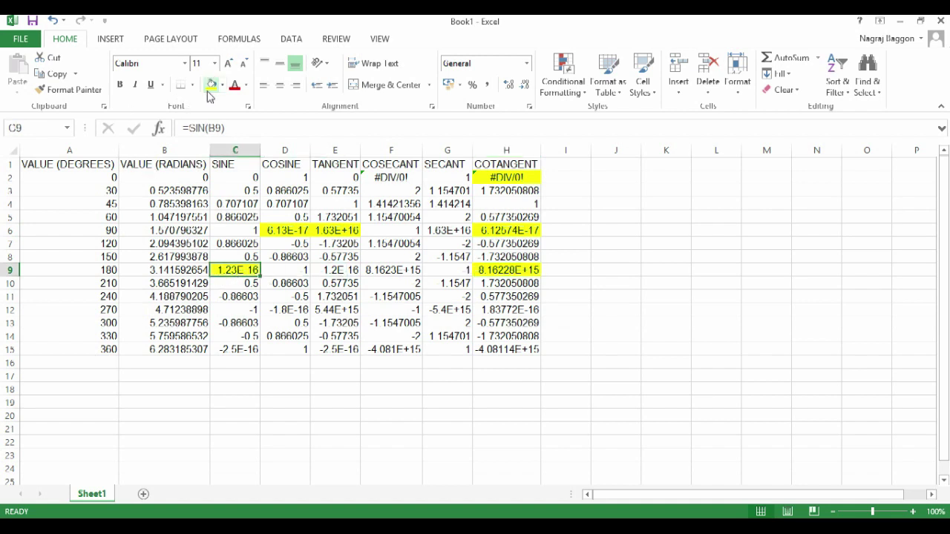
pyautogui.click(304, 231)
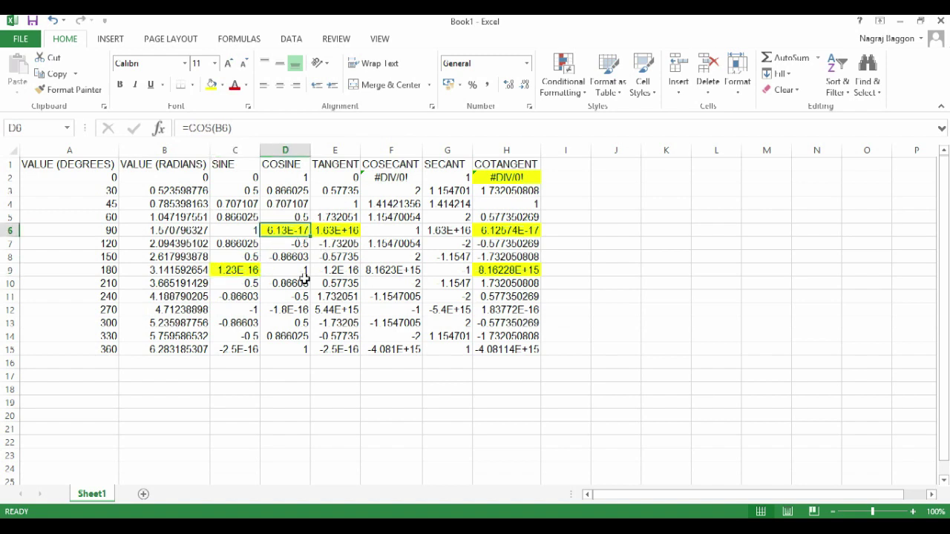